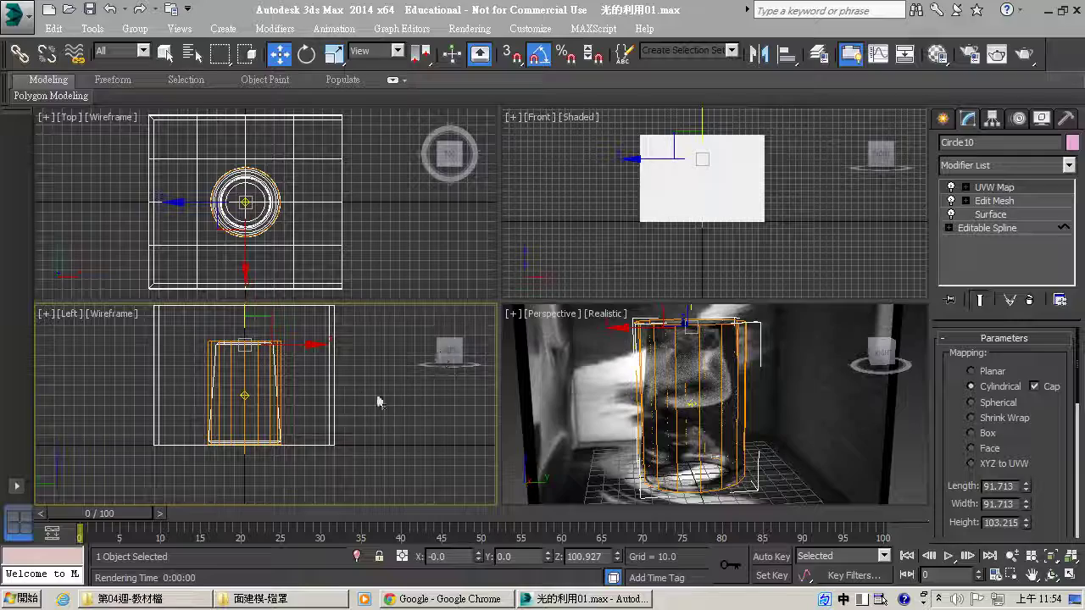
# Step: Render the Perspective view of the lamp room and close the rendered frame
pyautogui.click(378, 402)
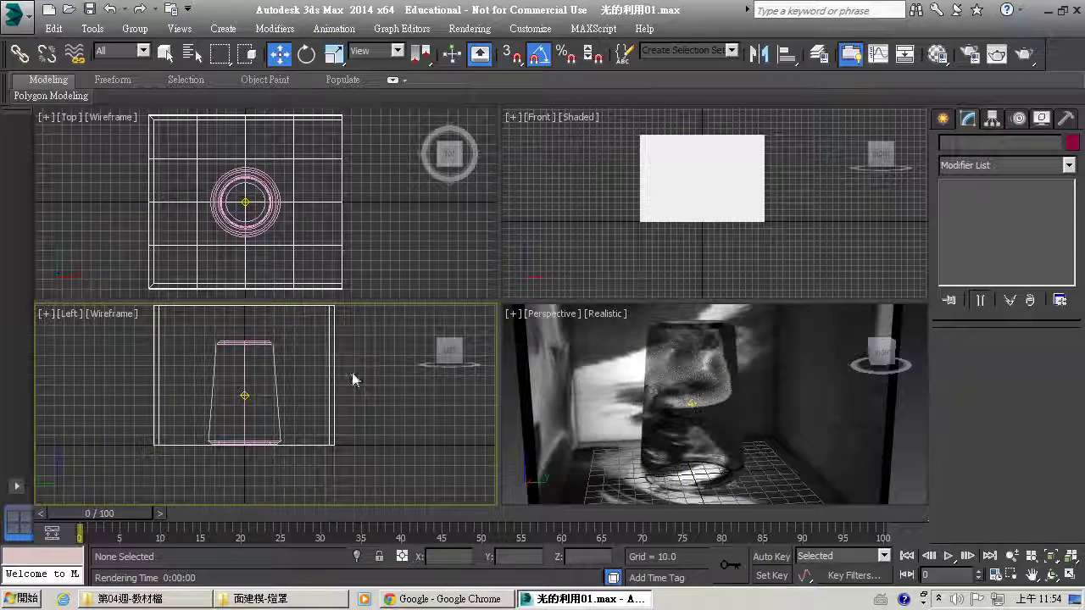
pyautogui.click(610, 380)
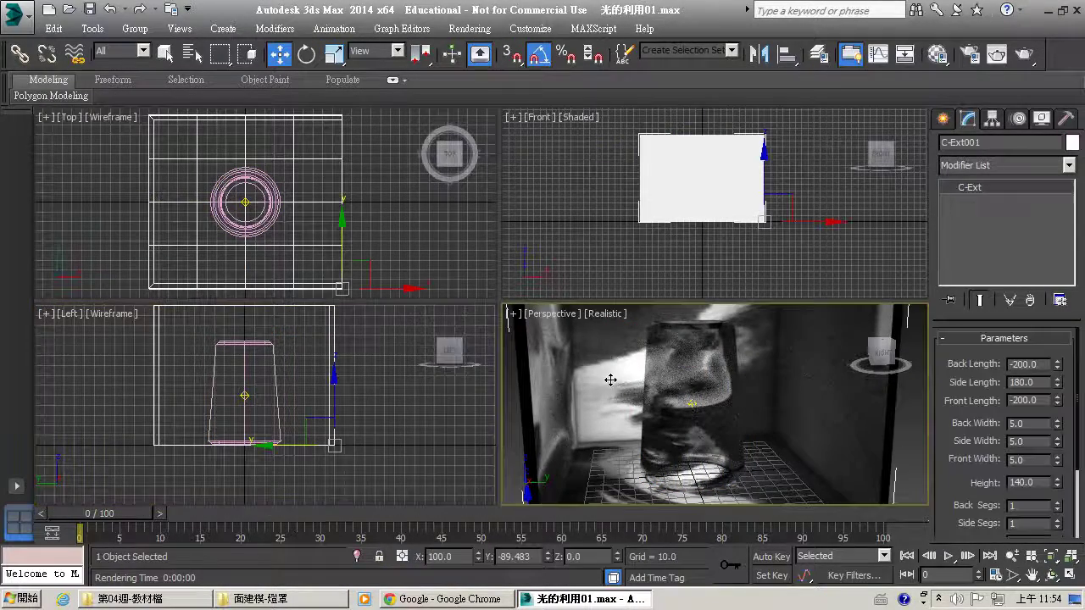
pyautogui.click(997, 54)
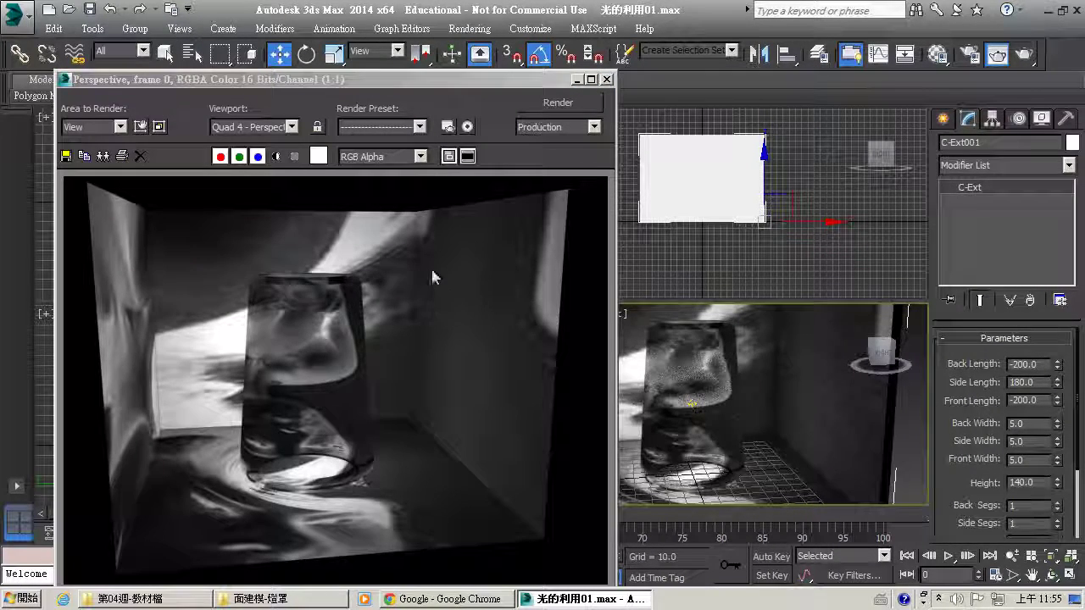
pyautogui.click(606, 79)
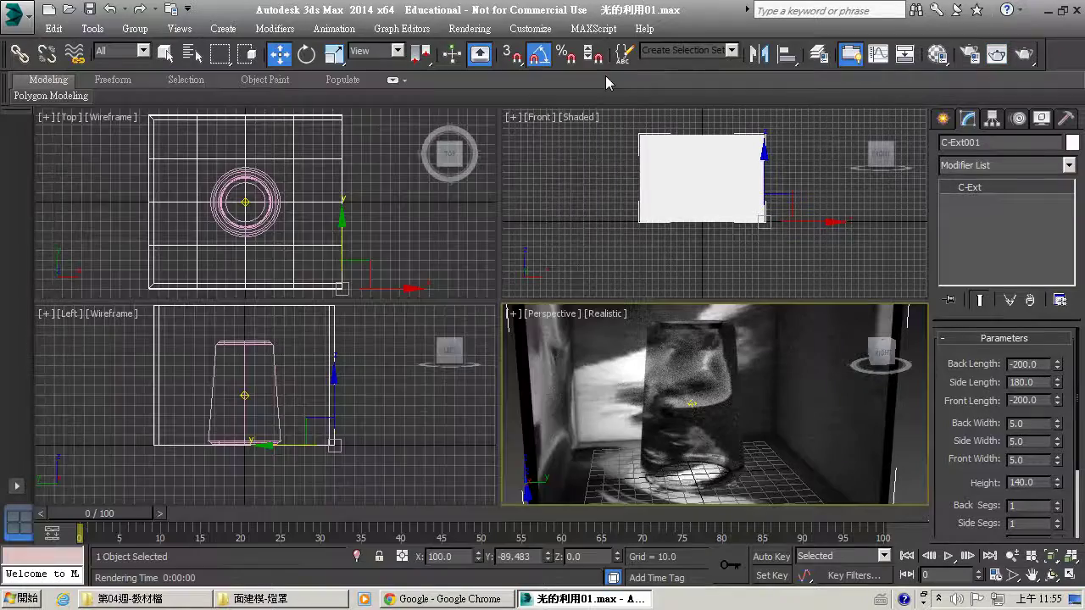
# Step: Replace the opacity map of Material #0 with the image 蕾絲鏤花.jpg from the 第04週-教材檔 folder
pyautogui.click(174, 599)
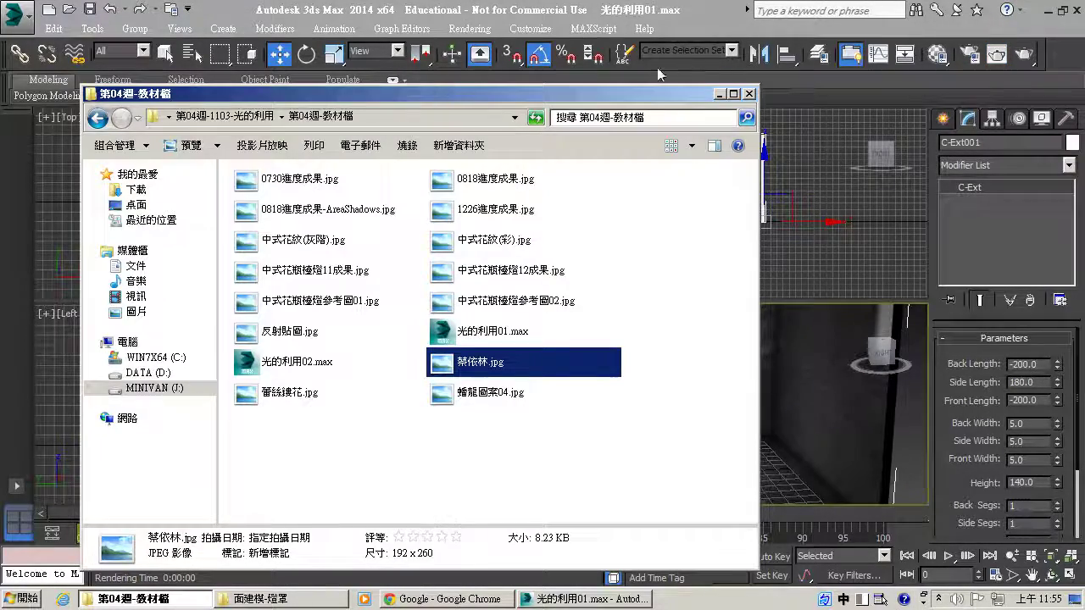
pyautogui.moveTo(402, 97); pyautogui.dragTo(737, 68)
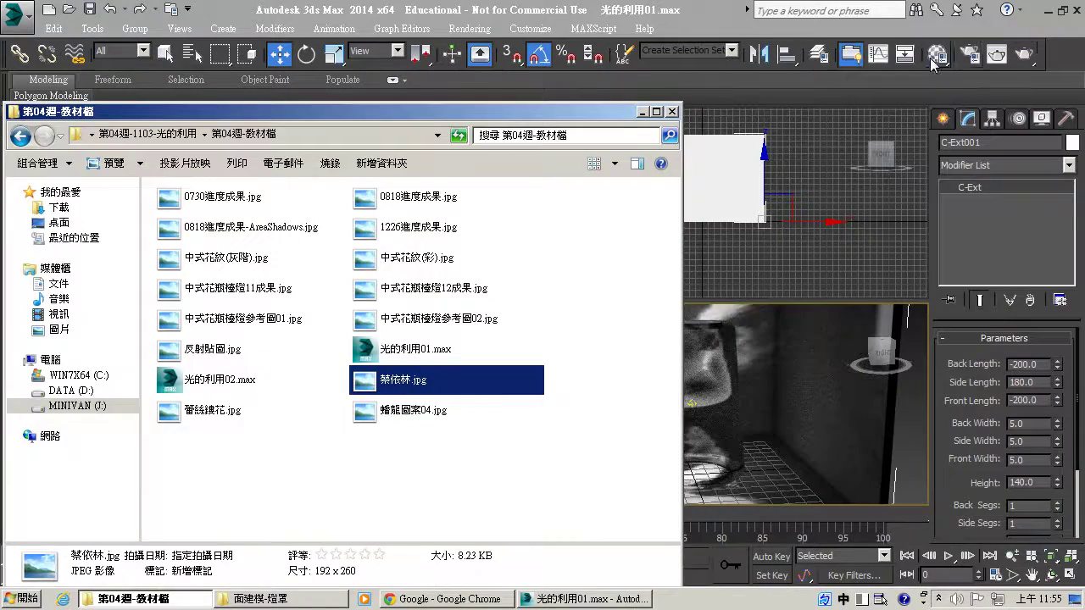
pyautogui.click(935, 55)
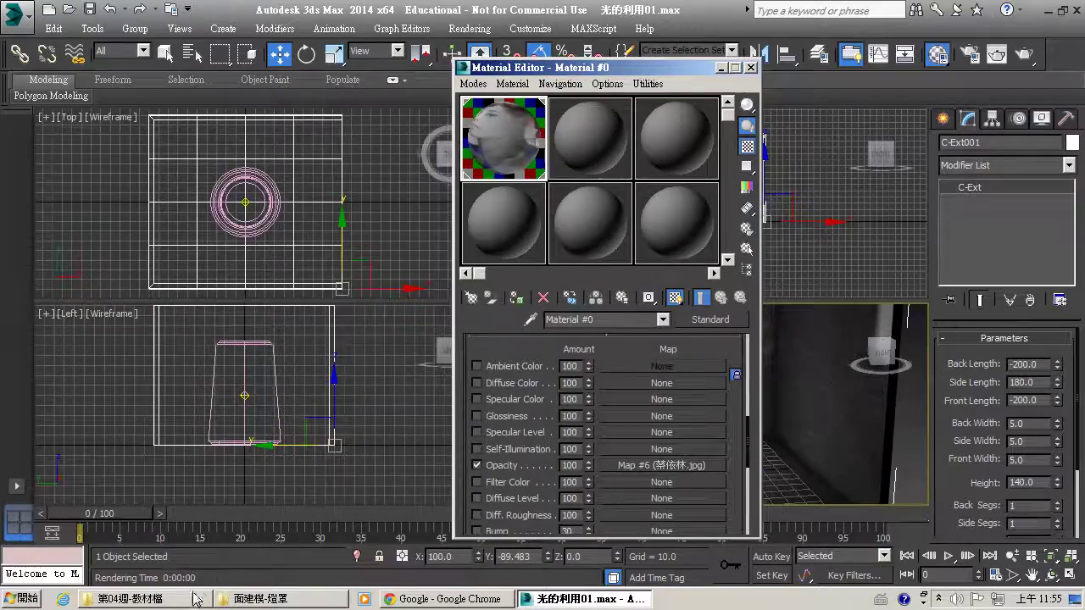
pyautogui.click(182, 598)
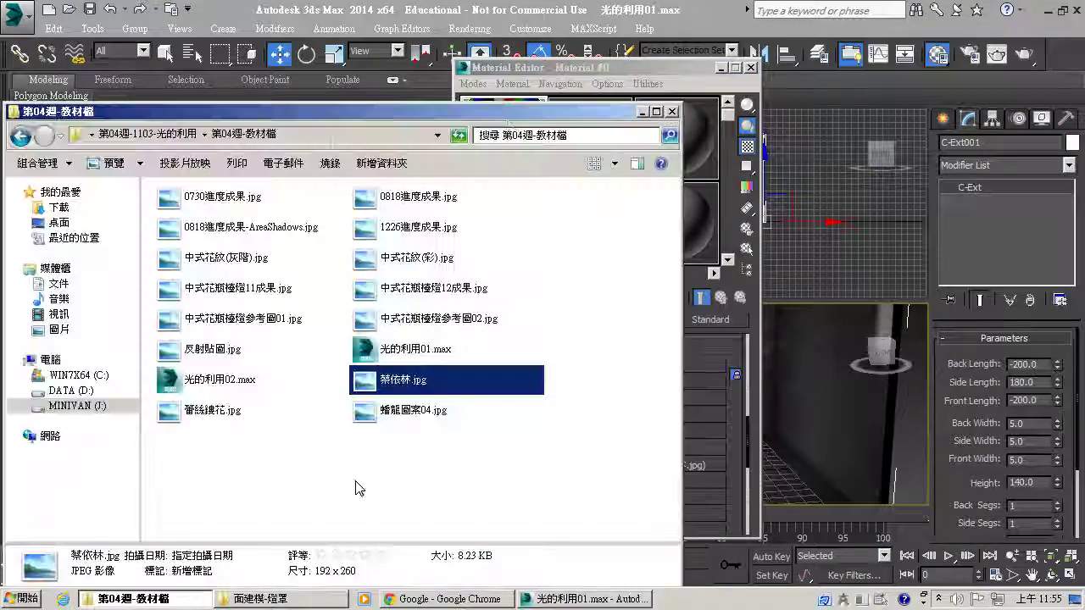
pyautogui.moveTo(254, 111); pyautogui.dragTo(1084, 25)
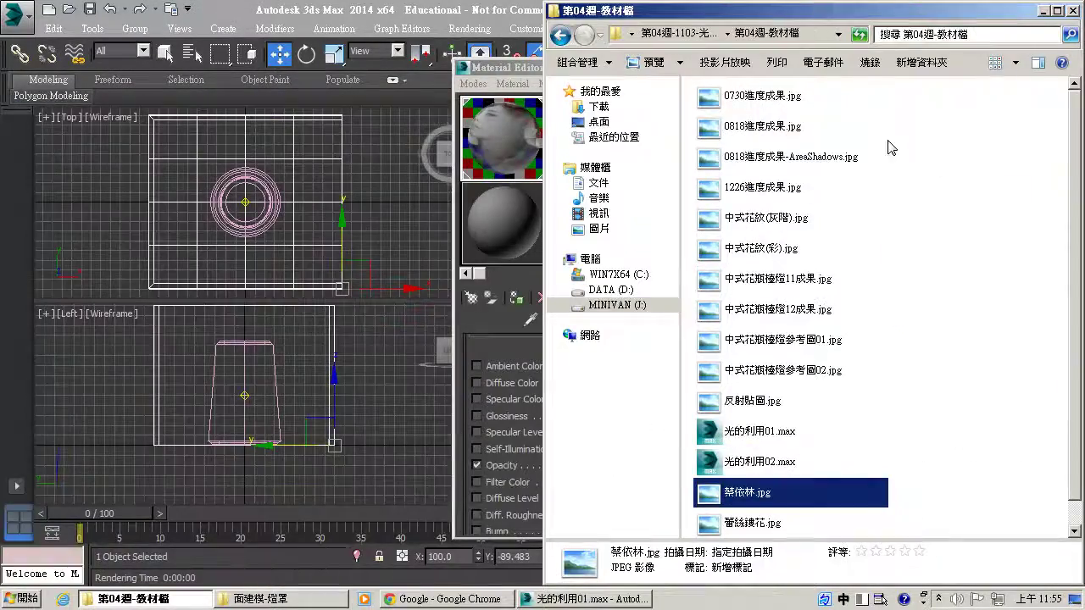
pyautogui.moveTo(909, 13); pyautogui.dragTo(994, 14)
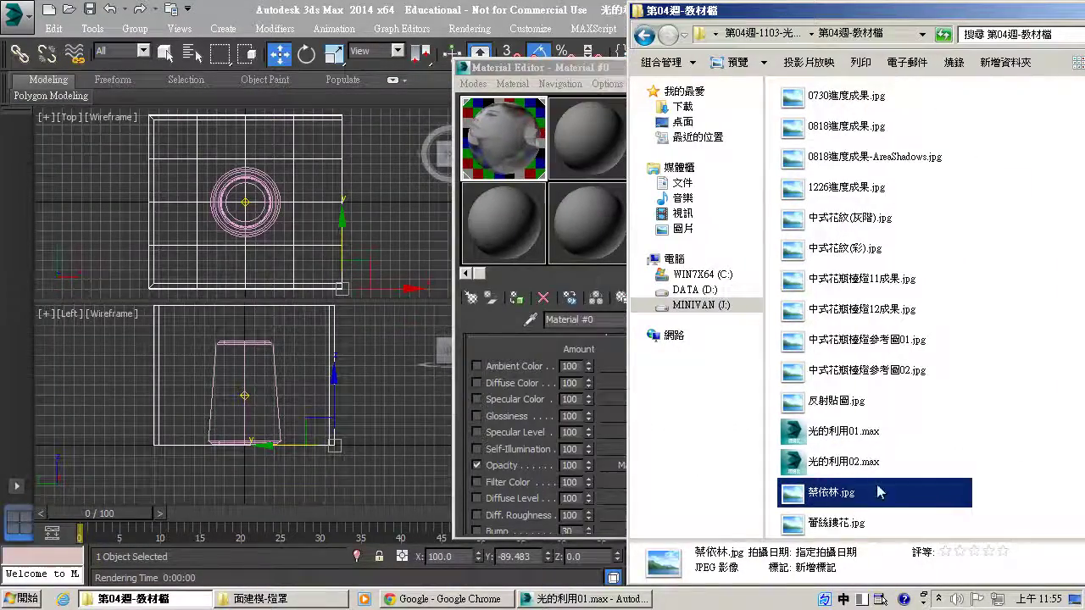
pyautogui.moveTo(835, 524); pyautogui.dragTo(500, 135)
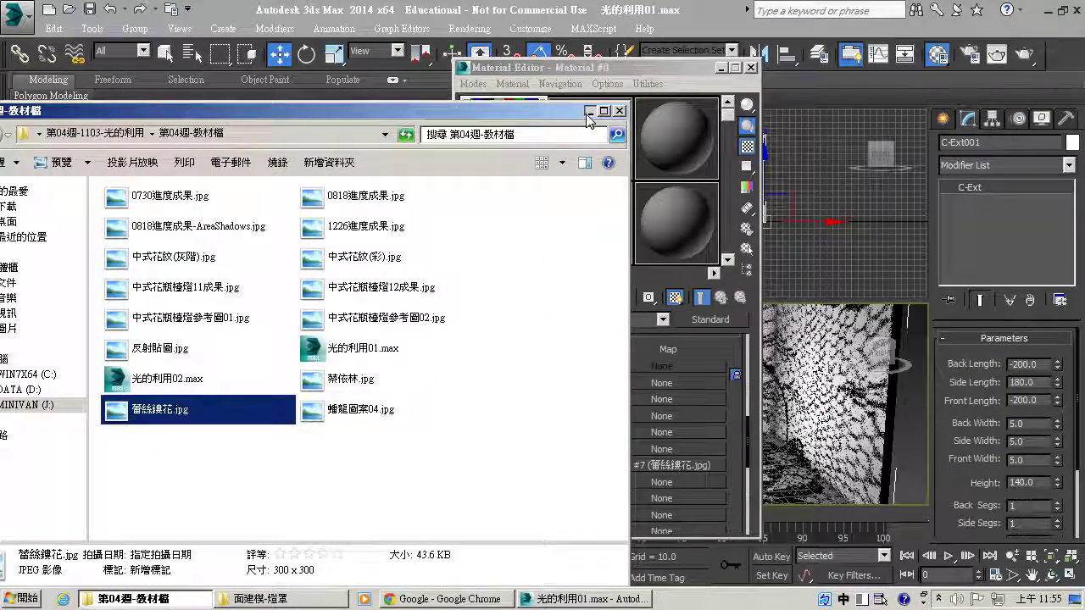
pyautogui.click(136, 599)
# Step: Save a copy of the scene as 光的利用03.max in the 第04週-教材檔 folder
pyautogui.click(17, 14)
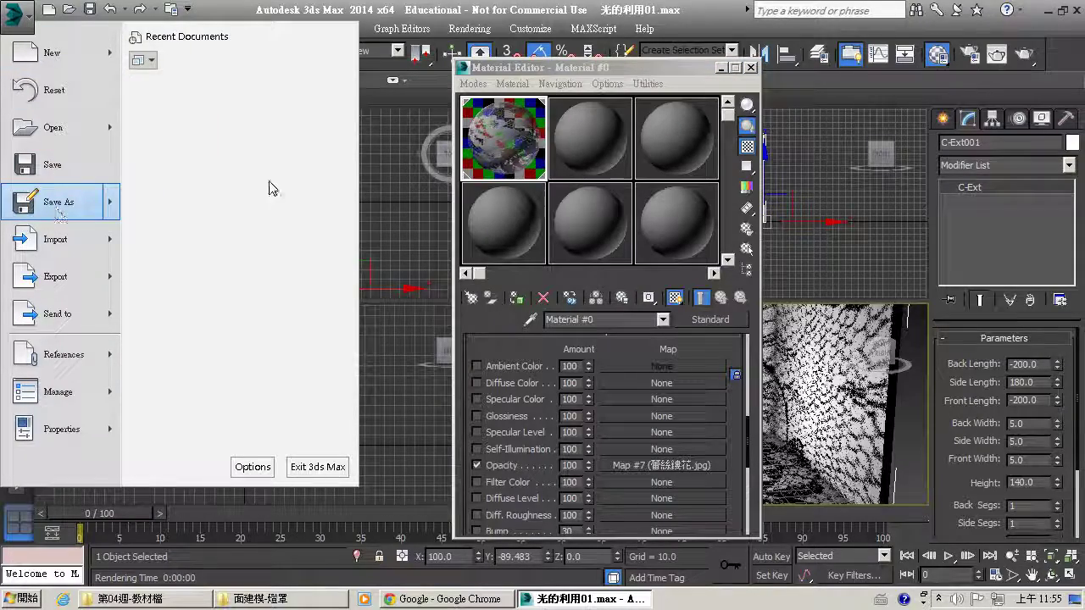
pyautogui.click(267, 146)
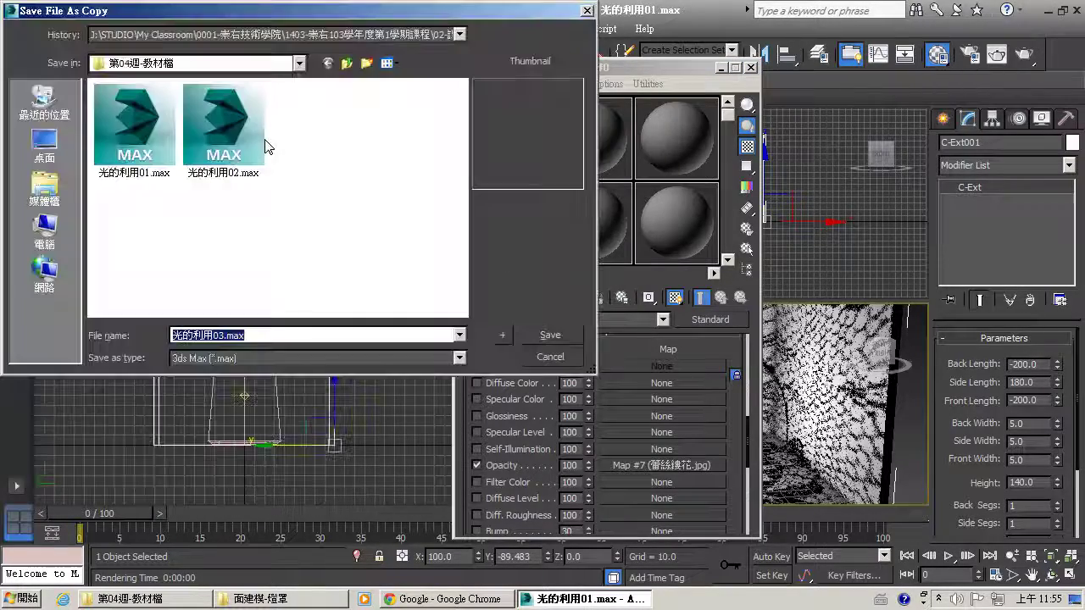
pyautogui.click(547, 339)
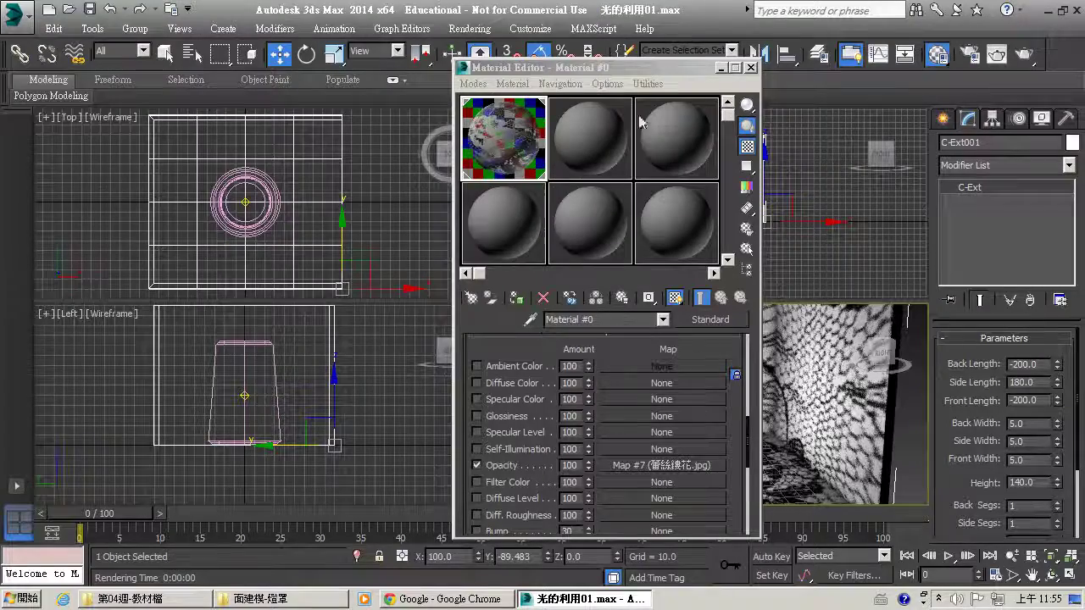
# Step: Render the Perspective view with the lace opacity map, and close the rendered frame and the Material Editor
pyautogui.moveTo(585, 67); pyautogui.dragTo(293, 66)
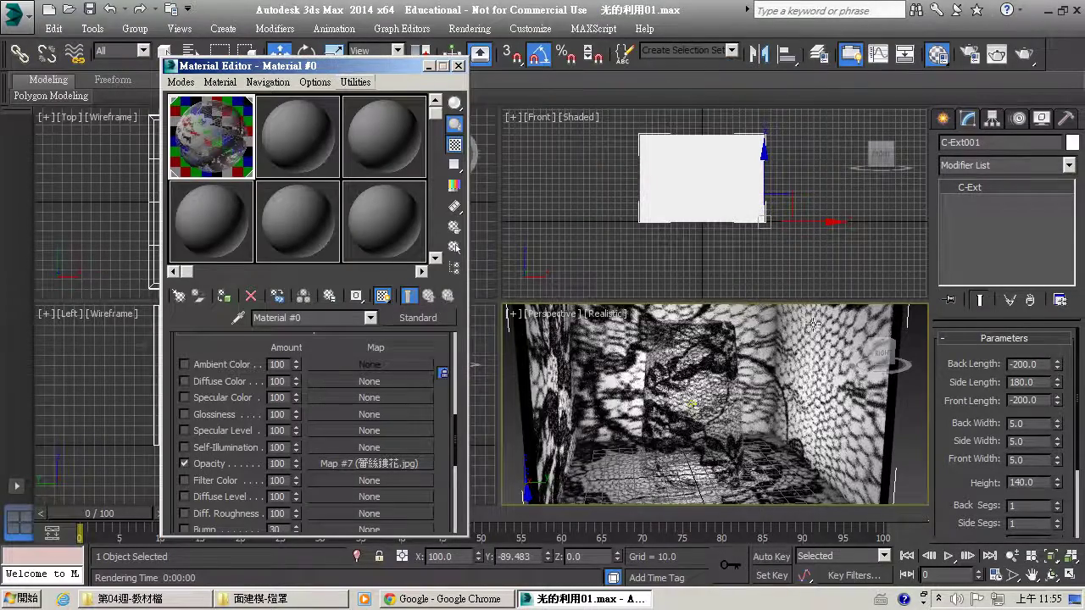
pyautogui.click(1025, 51)
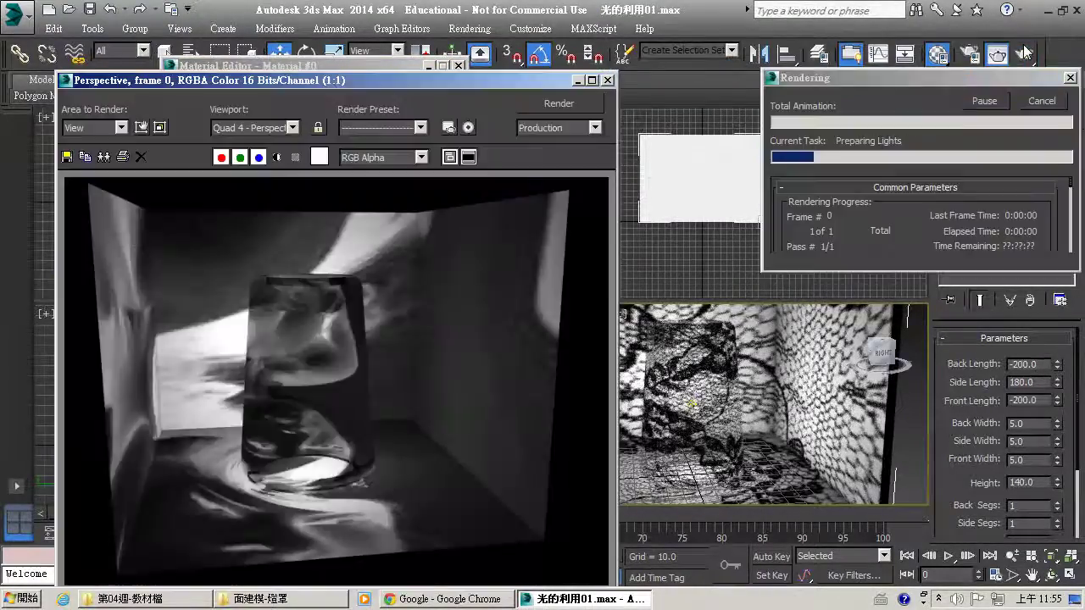
pyautogui.click(607, 80)
pyautogui.click(459, 66)
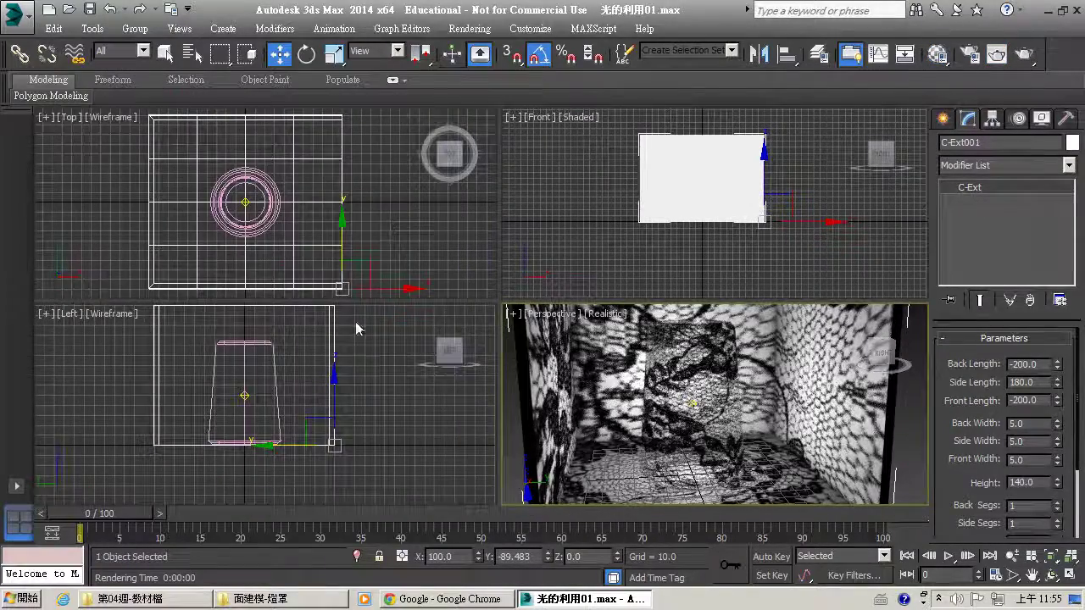
# Step: Select the omni light inside the lampshade and keep its shadows turned on with the Ray Traced Shadows type
pyautogui.click(368, 398)
pyautogui.click(247, 395)
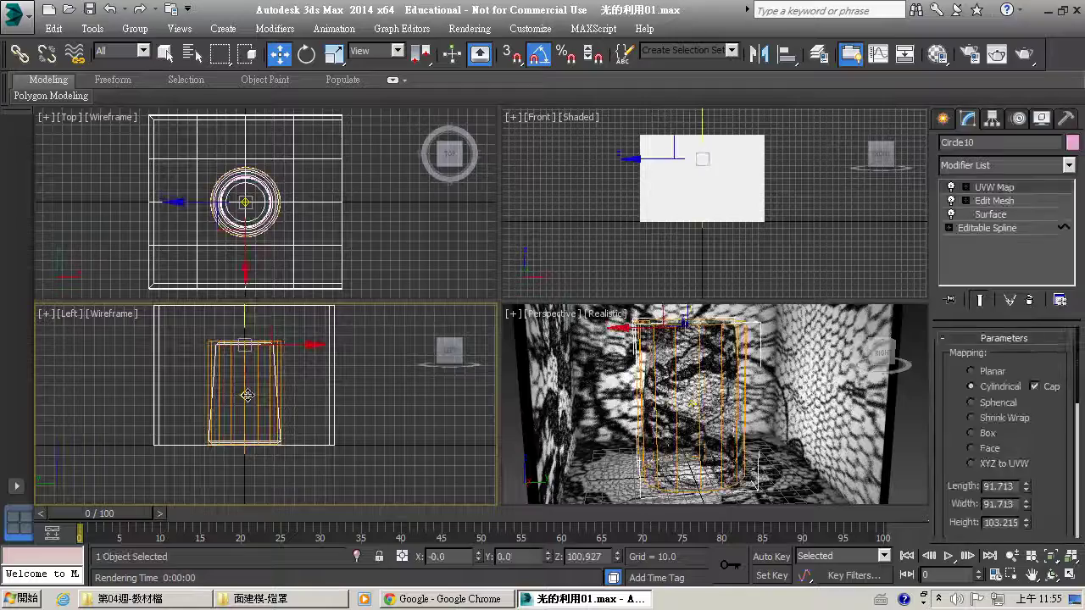
pyautogui.click(245, 396)
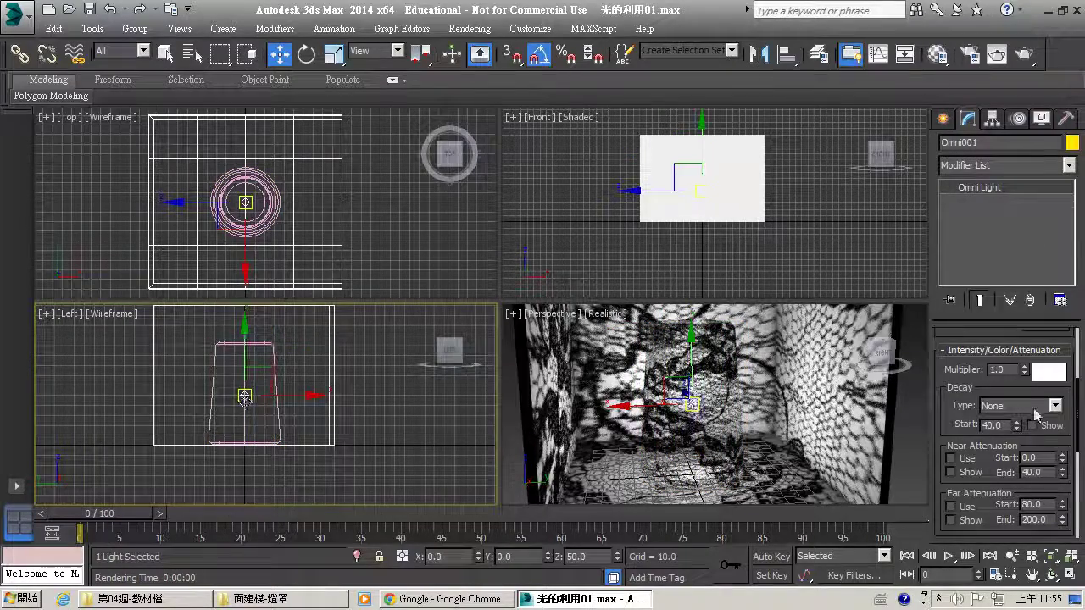
pyautogui.click(946, 350)
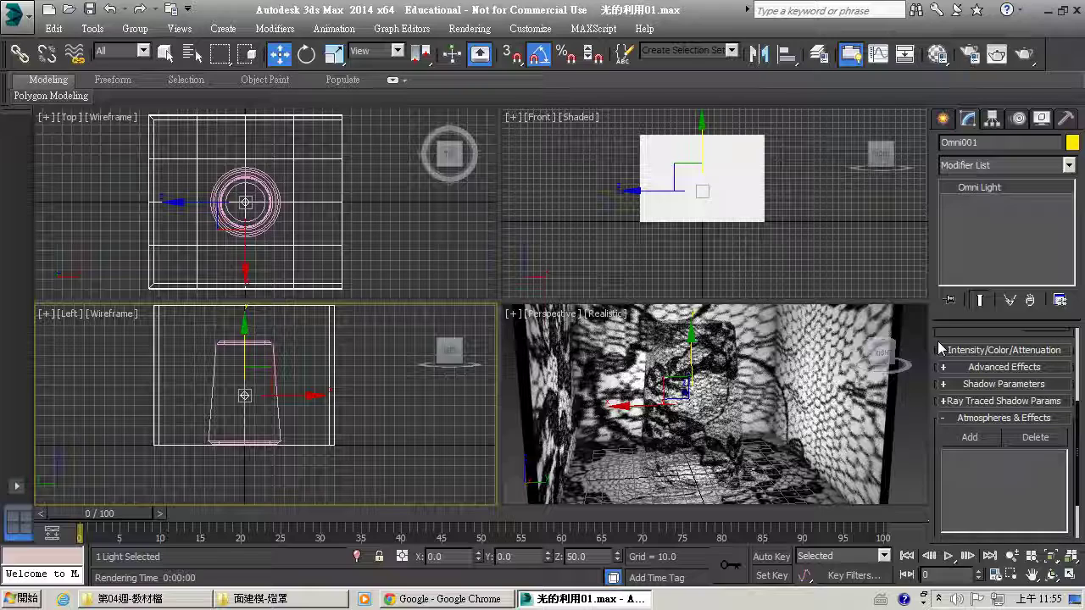
pyautogui.scroll(5, 941, 458)
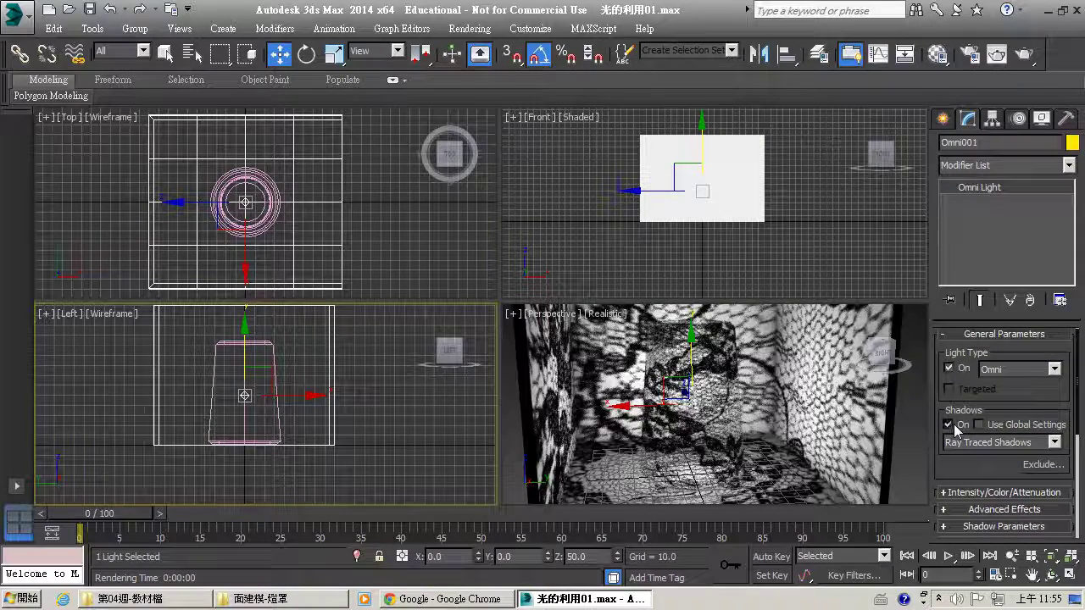
pyautogui.click(954, 425)
pyautogui.click(955, 425)
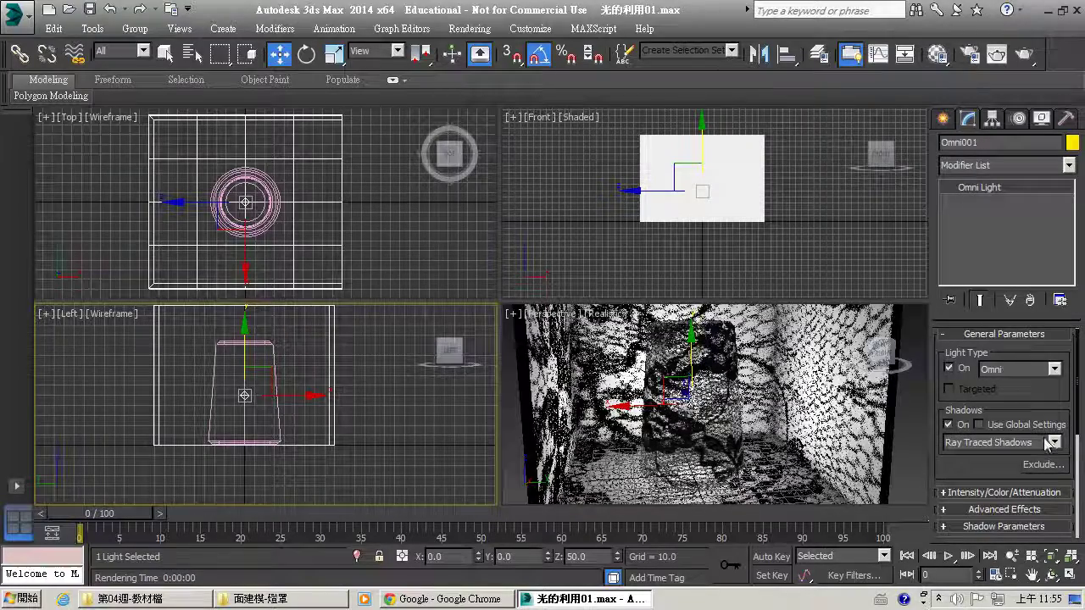
pyautogui.click(1013, 442)
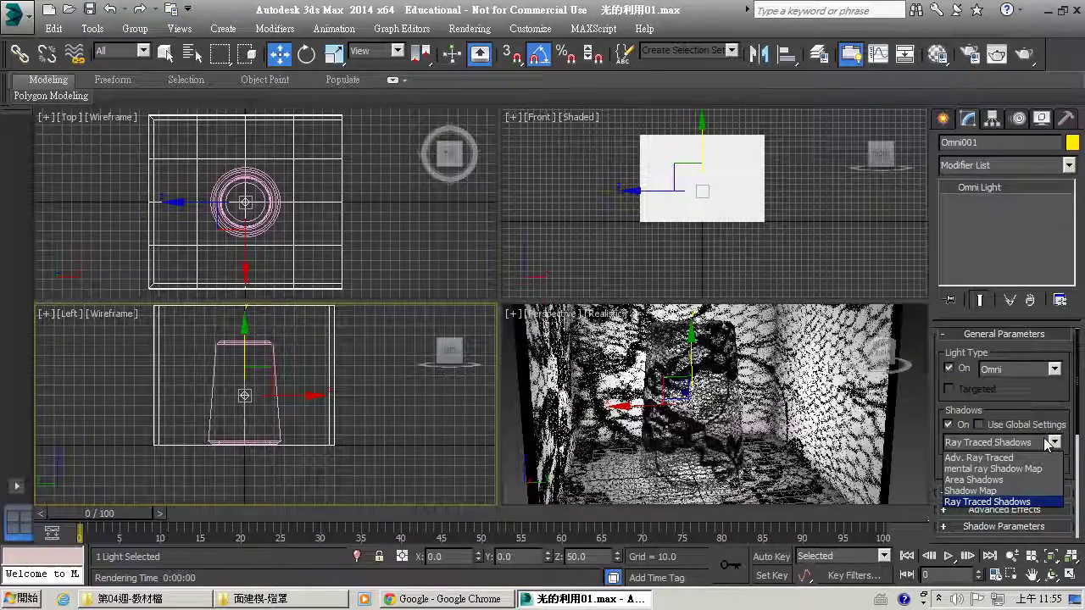
pyautogui.click(990, 502)
# Step: Render the Perspective view with ray-traced shadows and close the rendered frame
pyautogui.click(865, 365)
pyautogui.click(1023, 56)
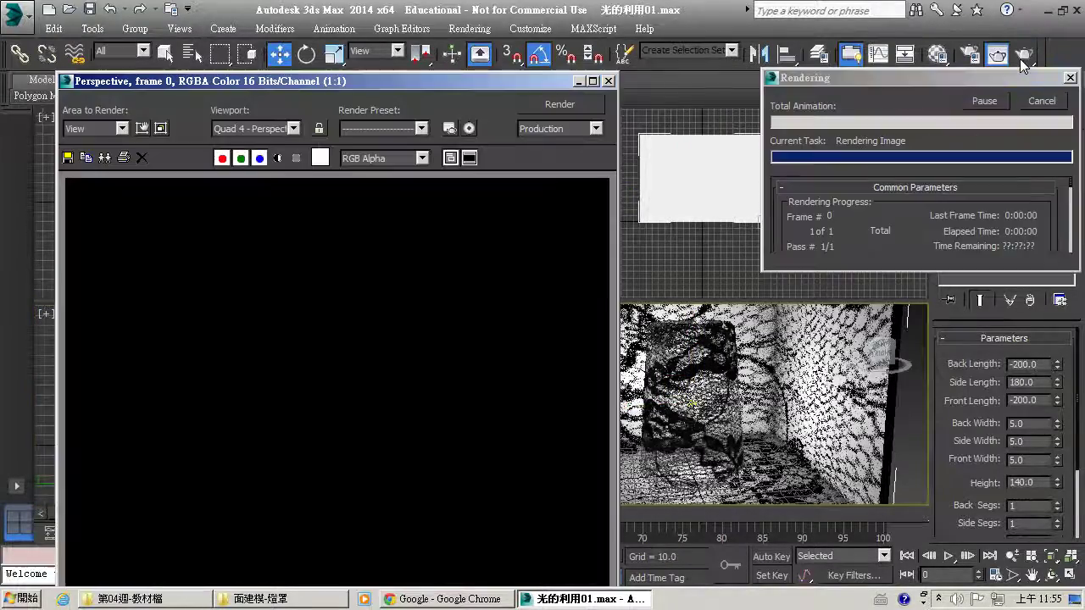
pyautogui.click(608, 82)
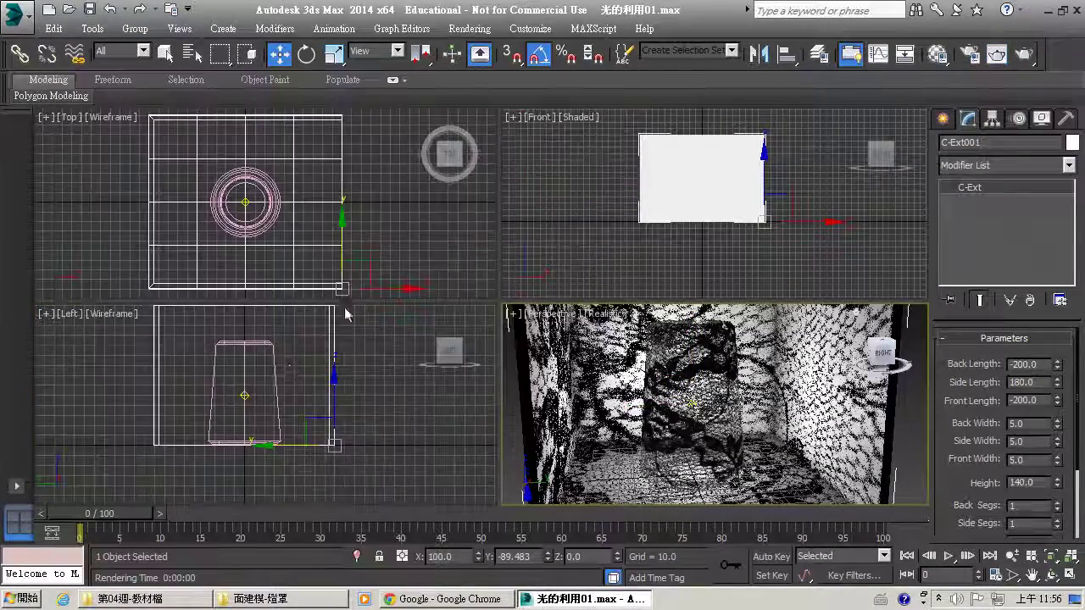
# Step: Change the omni light's colour from white to yellow by lowering the blue component to its minimum
pyautogui.click(248, 395)
pyautogui.click(246, 395)
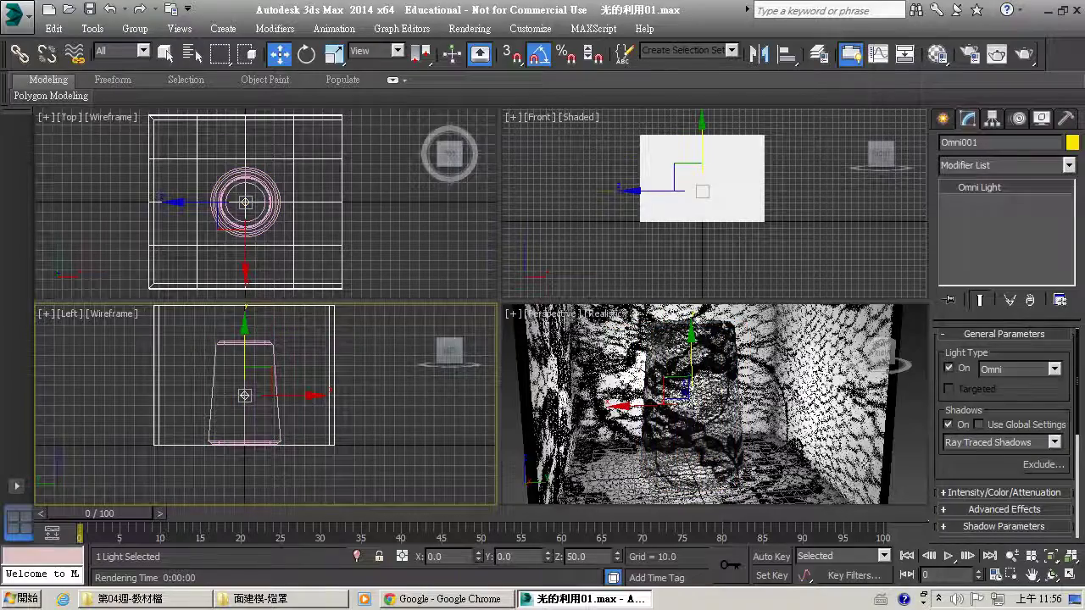
pyautogui.press('q')
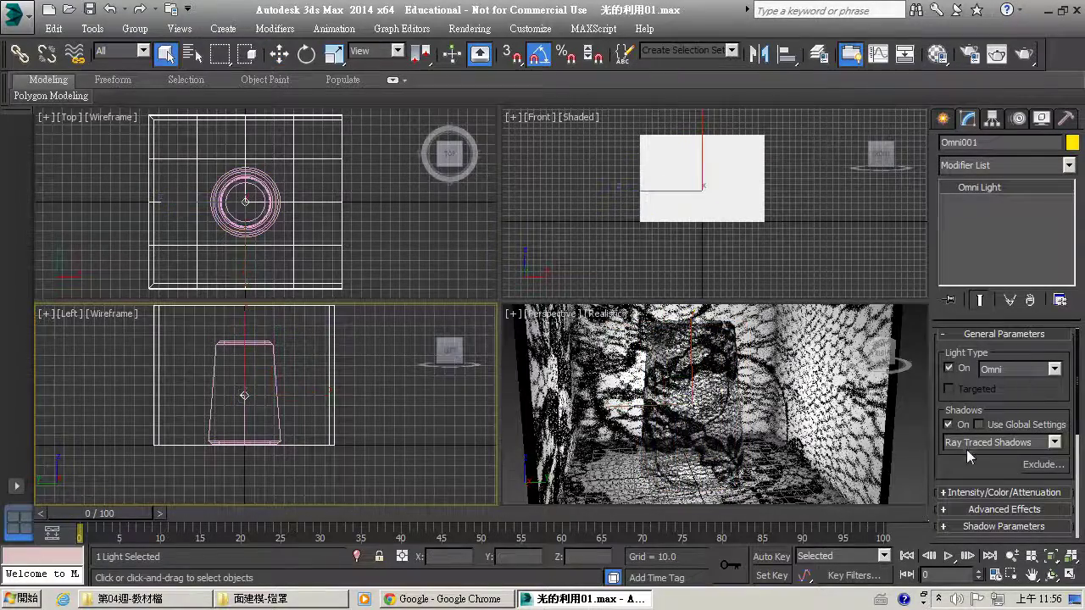
pyautogui.scroll(-2, 1000, 415)
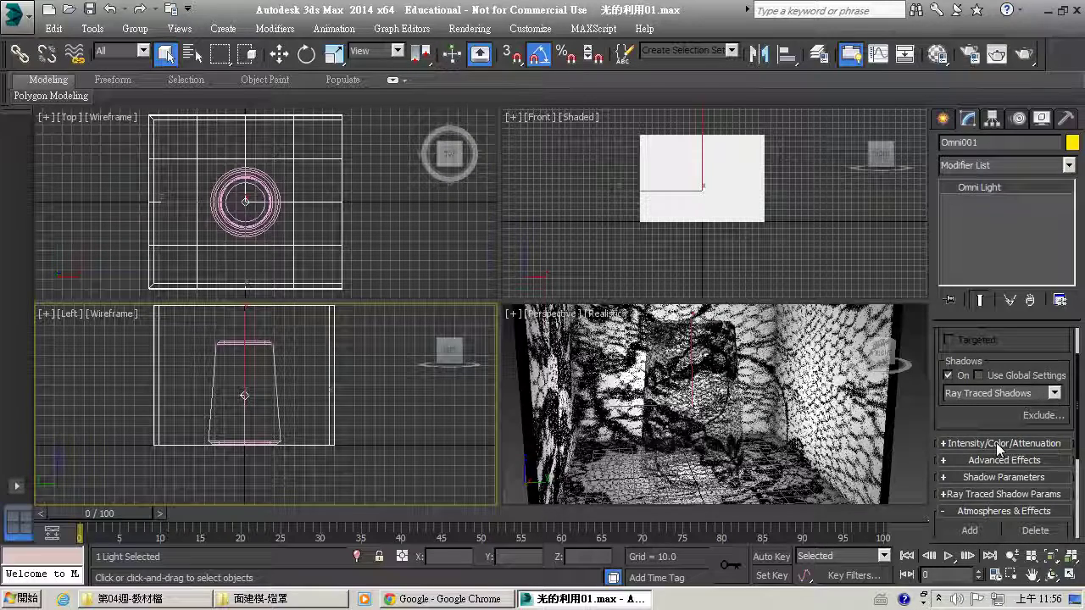
pyautogui.click(945, 442)
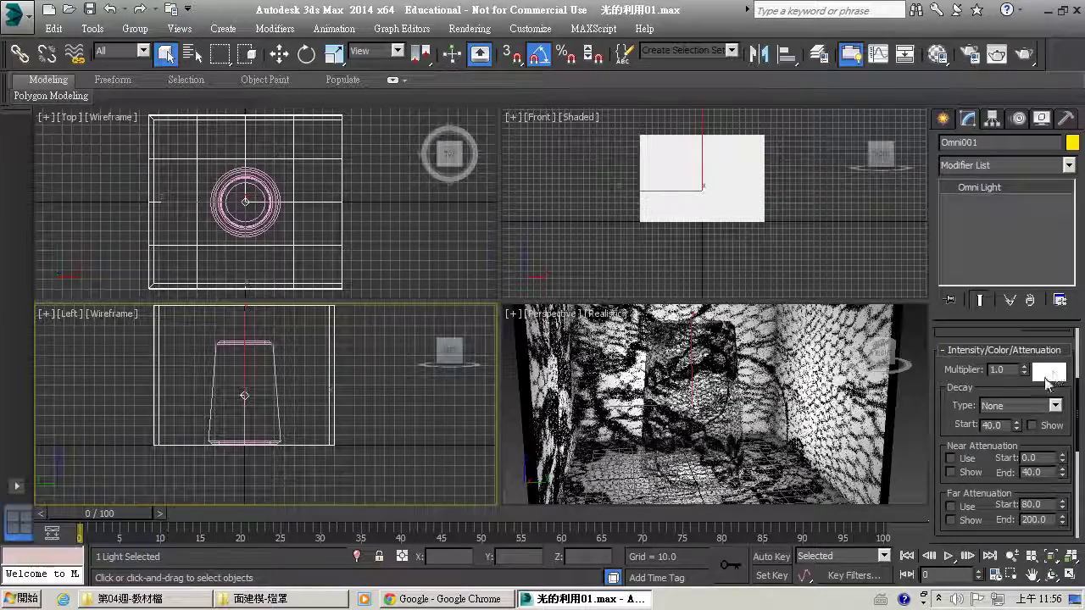
pyautogui.click(1048, 381)
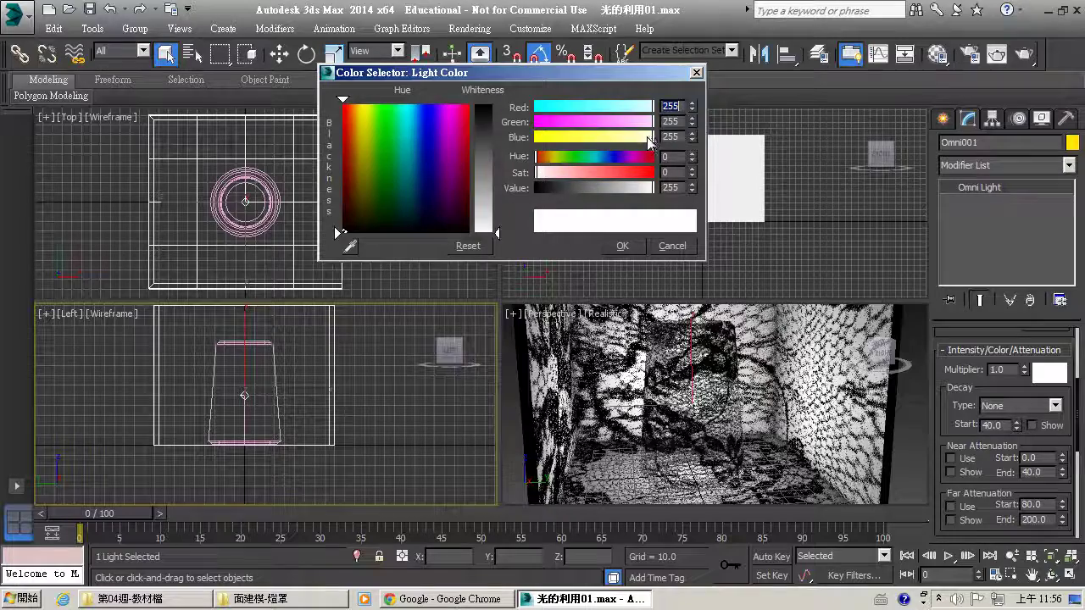
pyautogui.moveTo(652, 136); pyautogui.dragTo(537, 137)
pyautogui.click(624, 245)
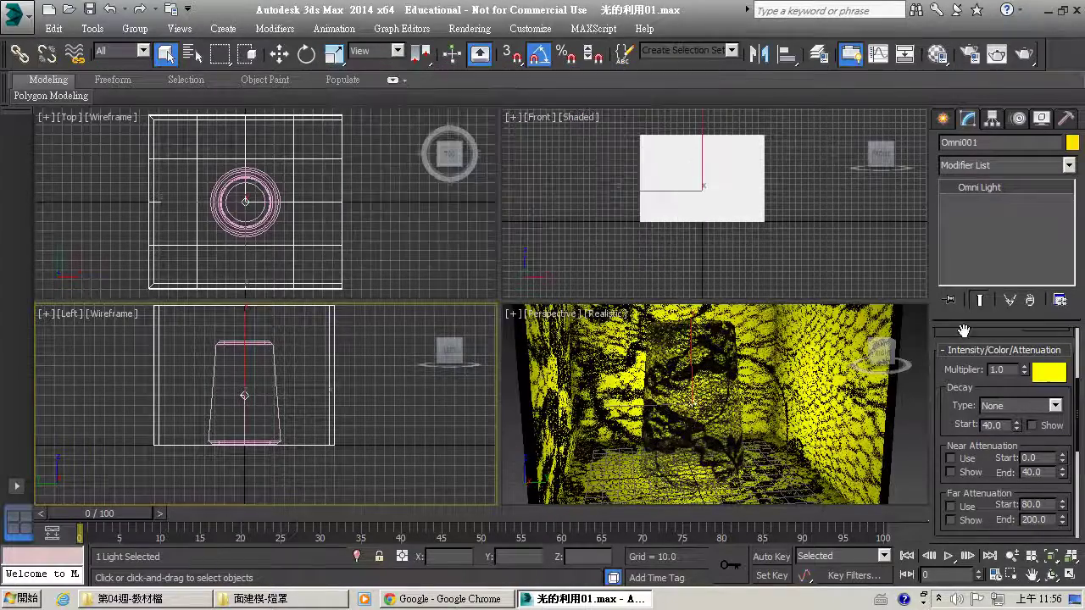
# Step: Render the Perspective view with the yellow light and close the rendered frame
pyautogui.click(1025, 55)
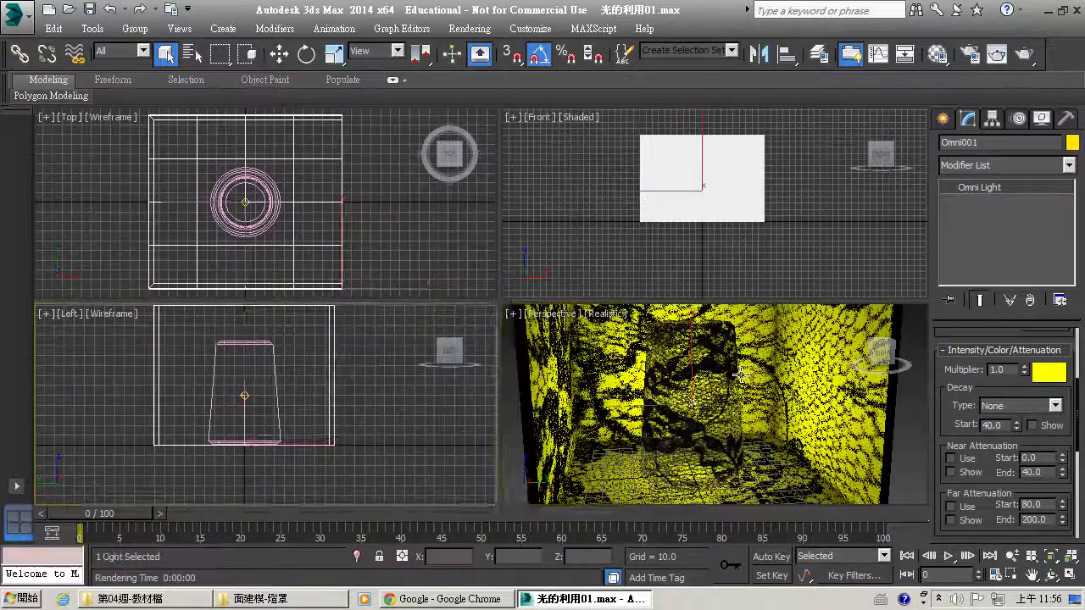
pyautogui.click(740, 373)
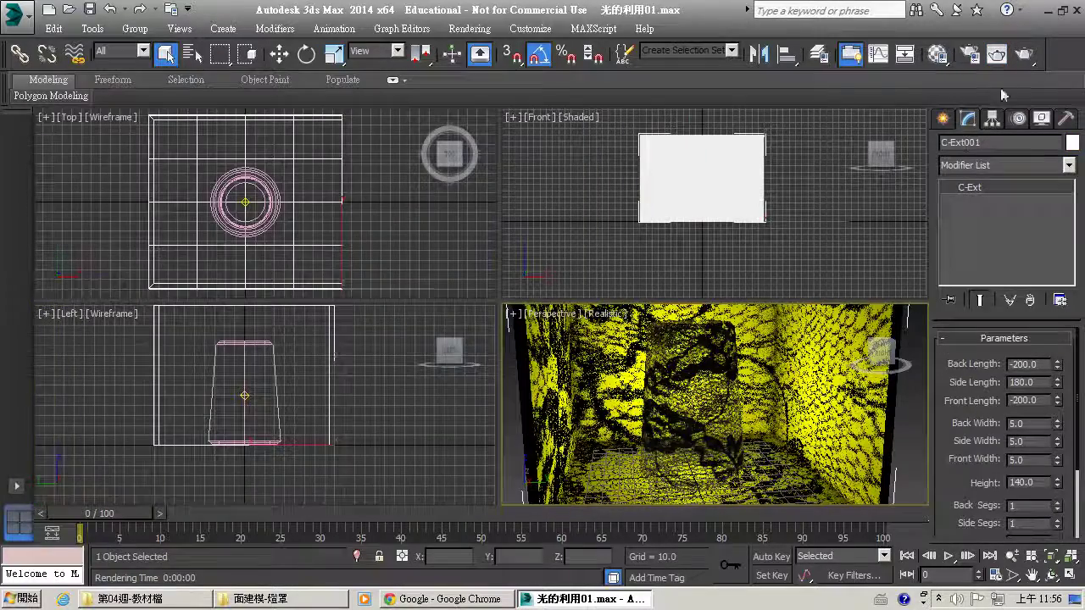
pyautogui.click(1020, 54)
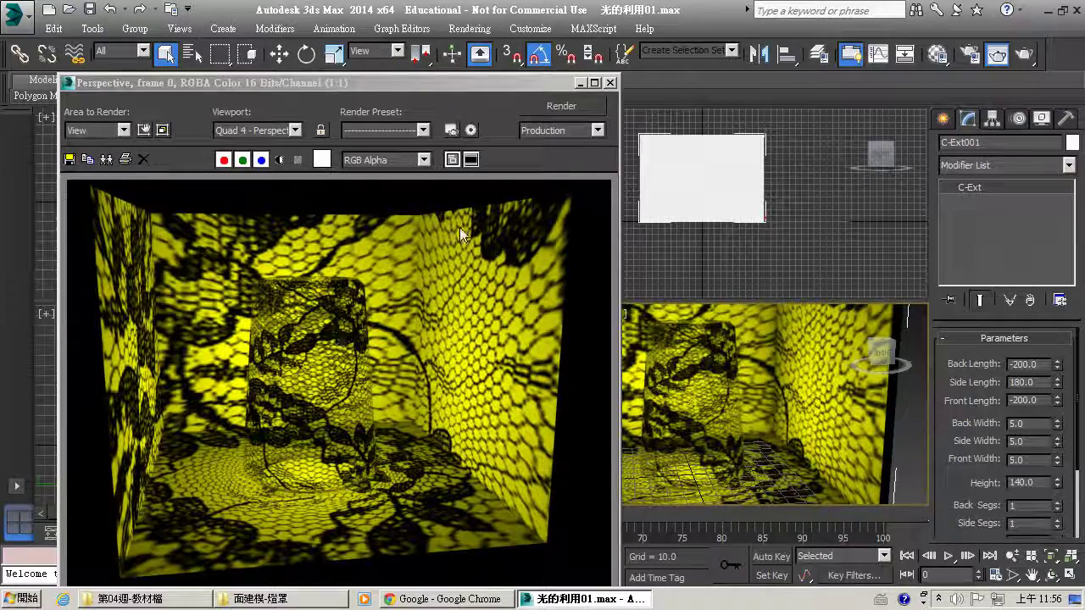
pyautogui.click(611, 83)
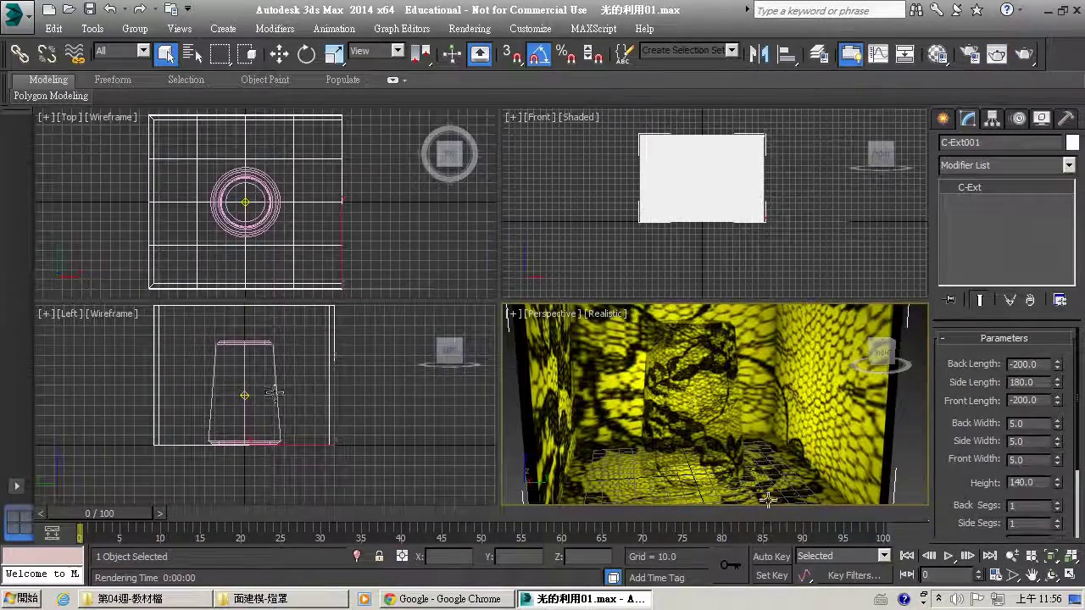
# Step: In the Left view, clone the lampshade's omni light upward as one independent copy at a height of about 79.6
pyautogui.click(412, 454)
pyautogui.hotkey('alt', 'z')
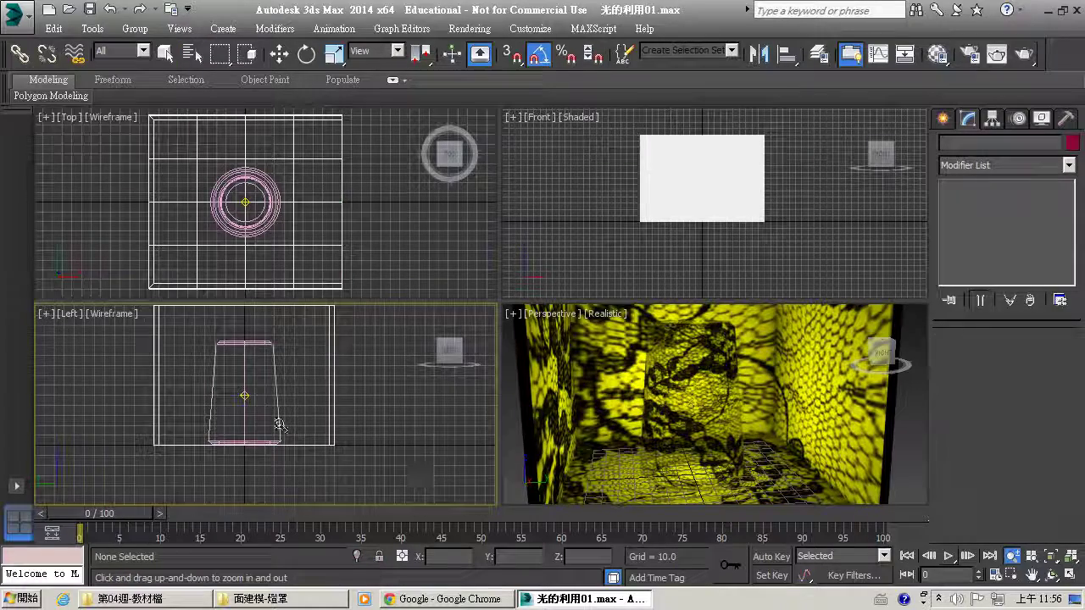
pyautogui.moveTo(279, 424); pyautogui.dragTo(280, 377)
pyautogui.click(1071, 576)
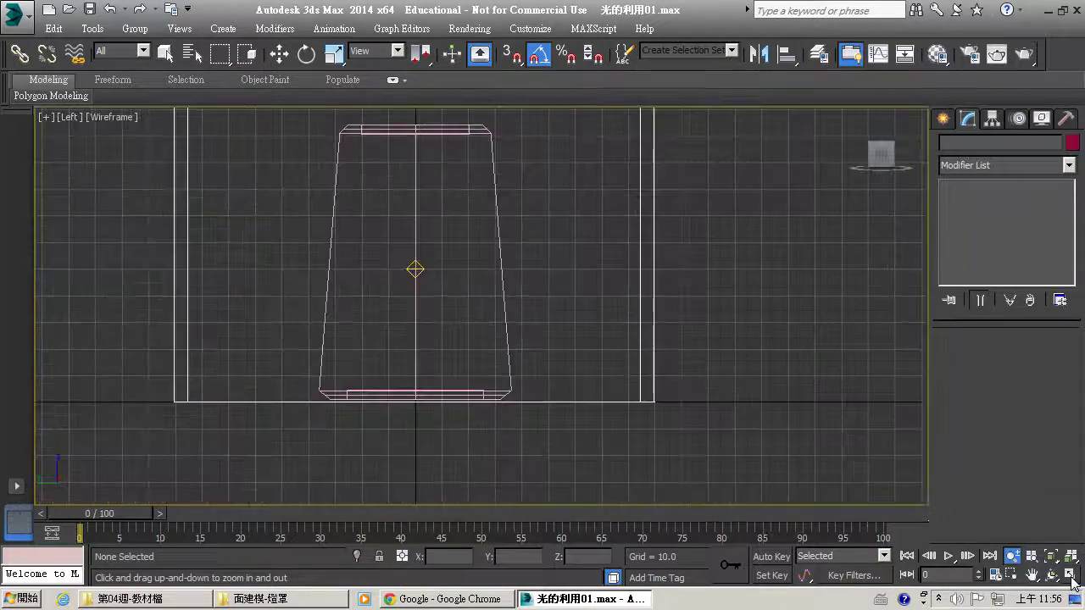
pyautogui.click(278, 56)
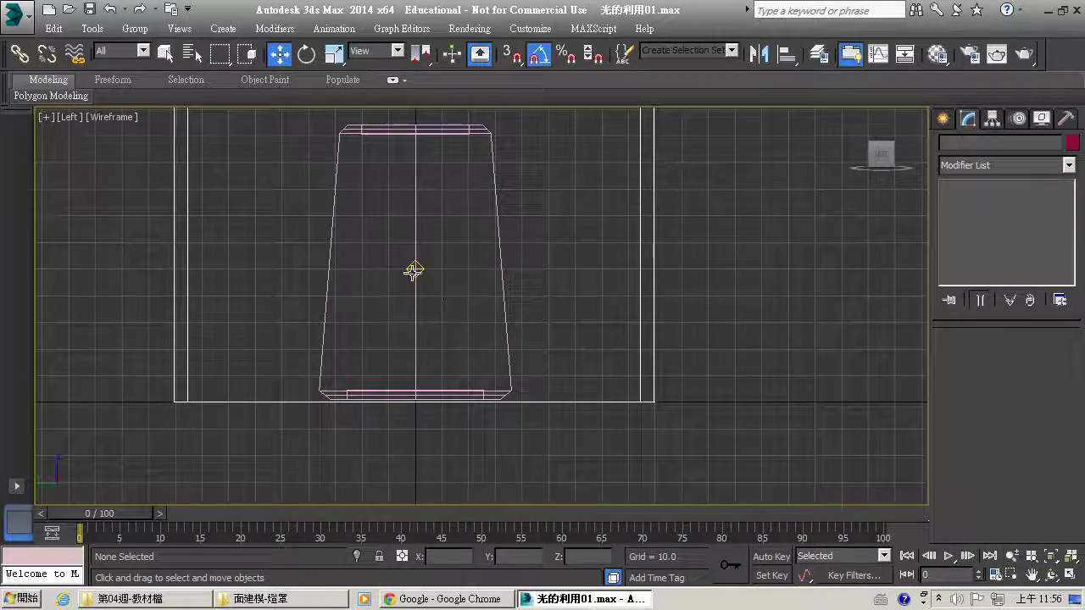
pyautogui.click(413, 270)
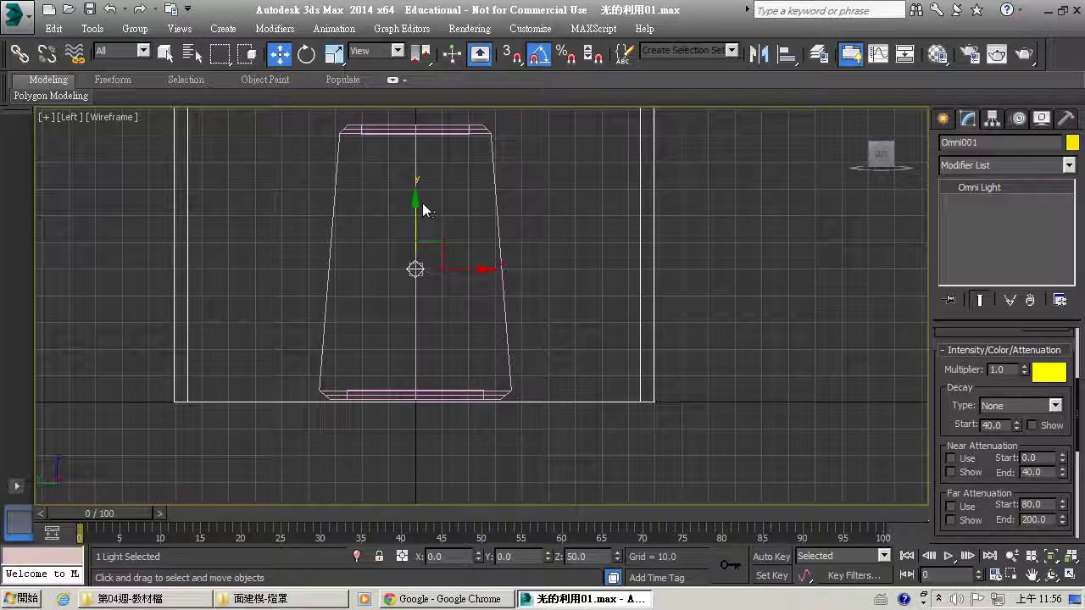
pyautogui.keyDown('shift'); pyautogui.moveTo(415, 205); pyautogui.dragTo(410, 126); pyautogui.keyUp('shift')
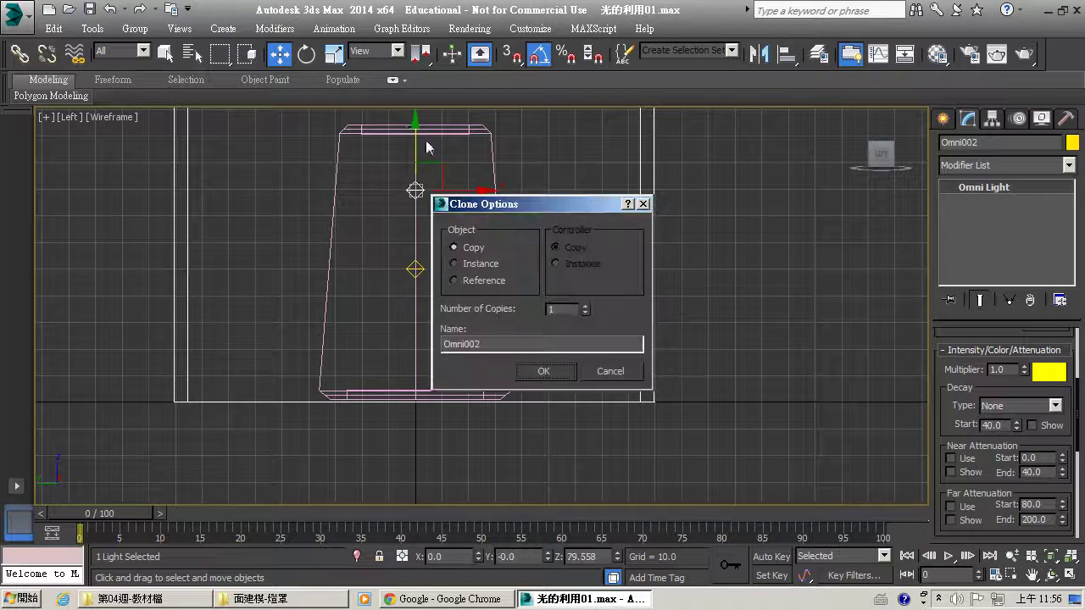
pyautogui.click(547, 370)
# Step: Clone the original middle omni light downward as one independent copy at a height of about 22.3
pyautogui.click(419, 268)
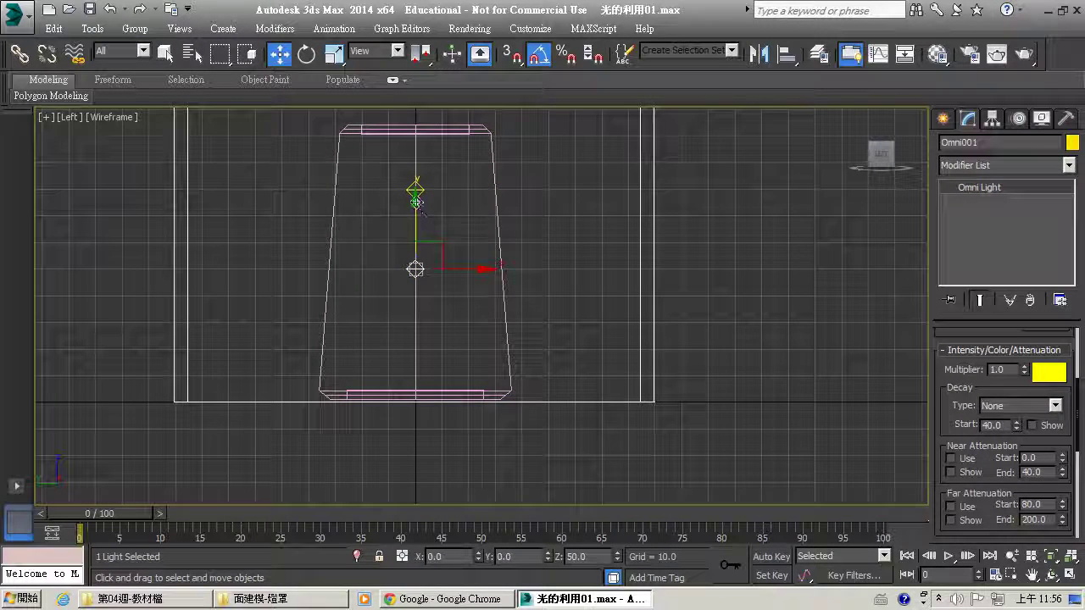
pyautogui.keyDown('shift'); pyautogui.moveTo(415, 202); pyautogui.dragTo(407, 275); pyautogui.keyUp('shift')
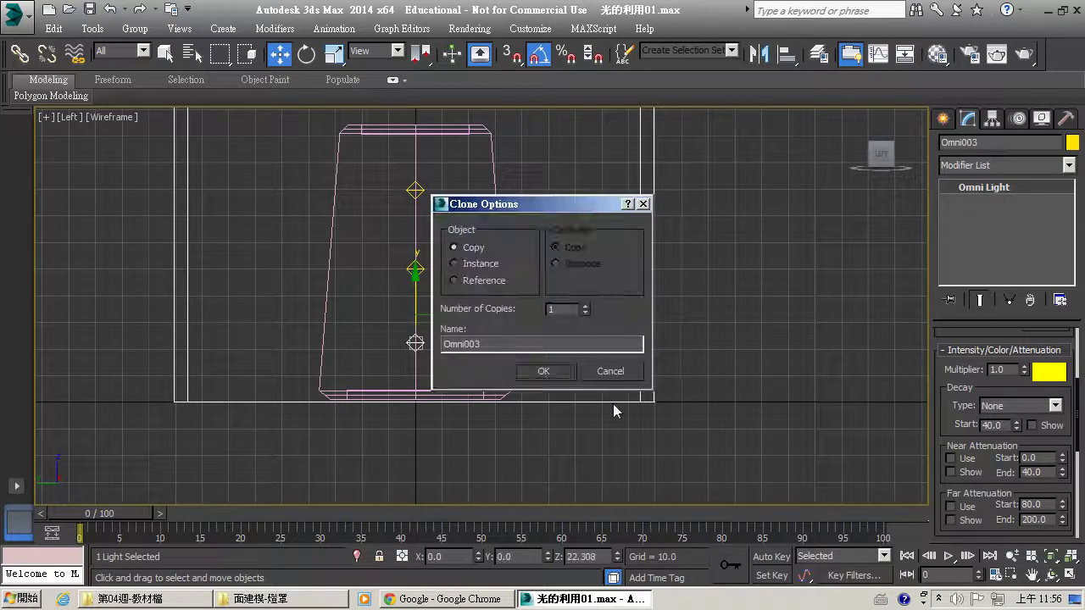
pyautogui.click(555, 371)
pyautogui.click(399, 288)
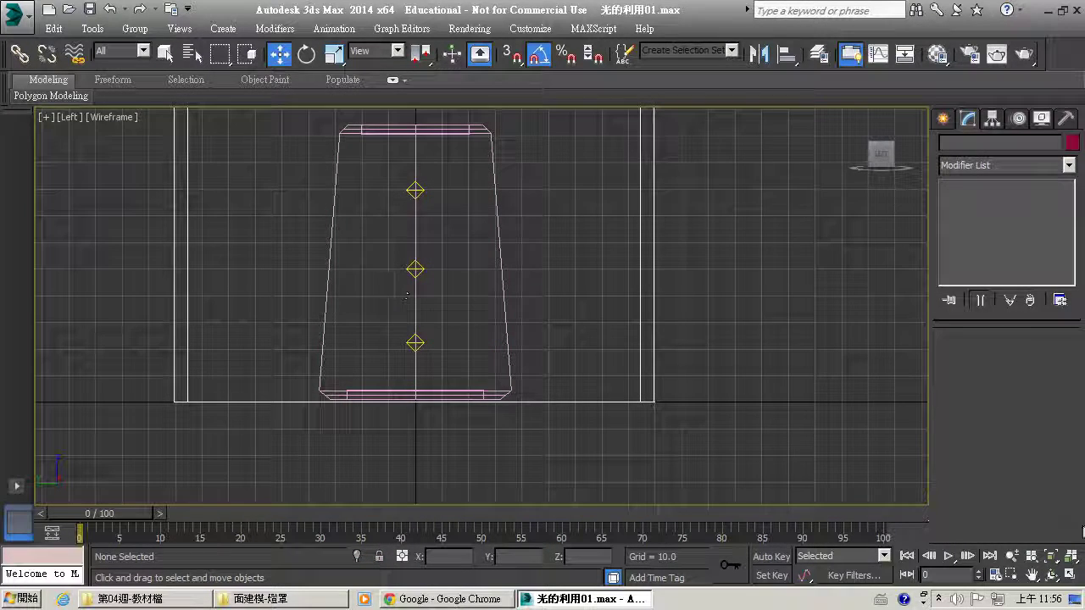
# Step: Restore the four-view layout, render the Perspective view with the three yellow lights, and close the rendered frame
pyautogui.click(1070, 575)
pyautogui.click(726, 409)
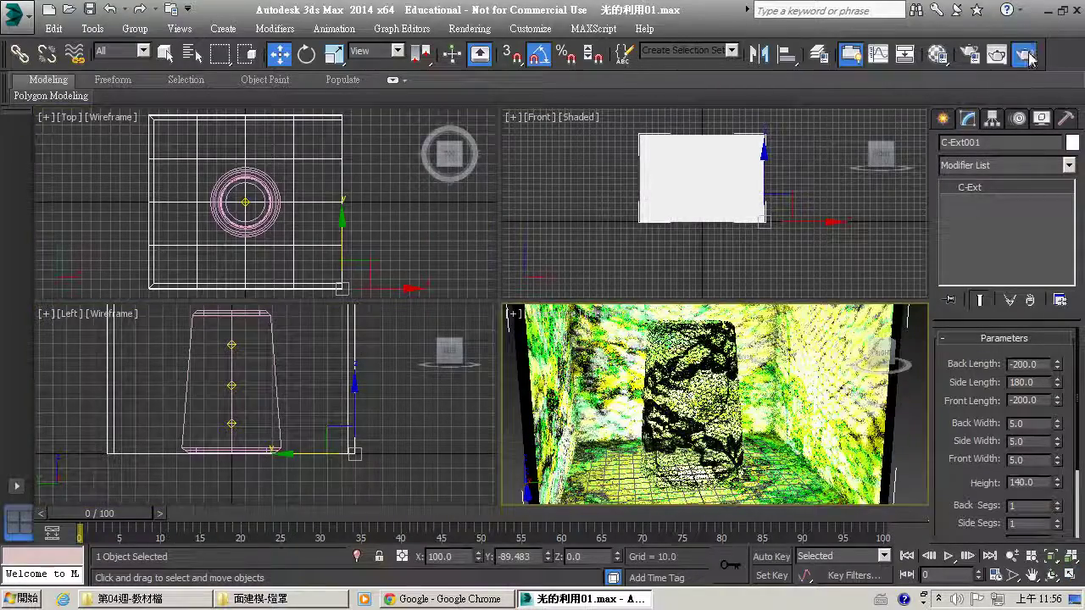
pyautogui.click(997, 54)
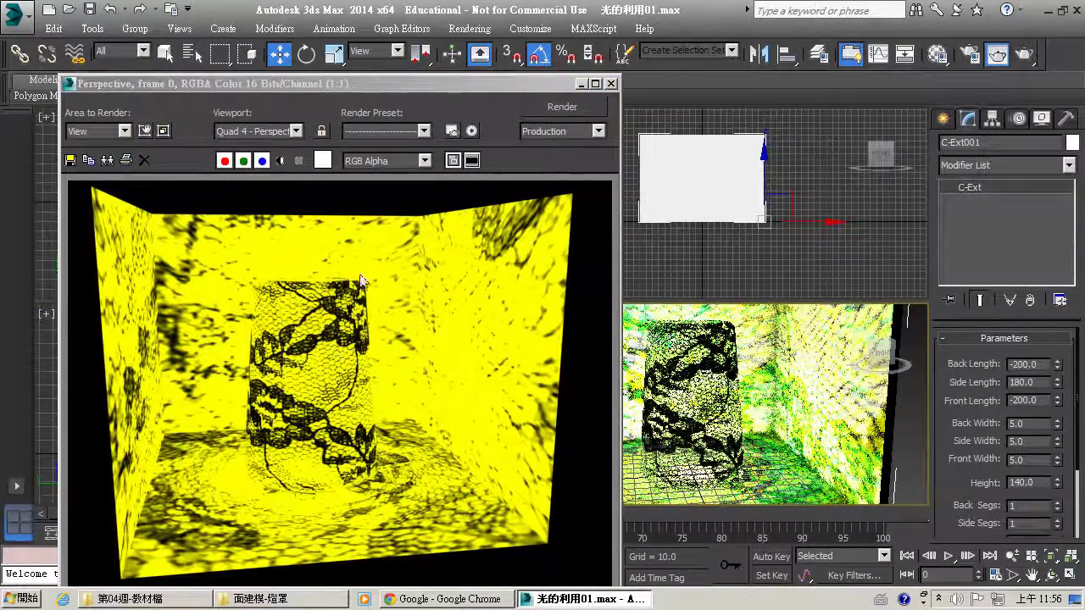
pyautogui.click(611, 84)
# Step: Change the upper omni light's colour to blue with a hue of 165
pyautogui.click(235, 344)
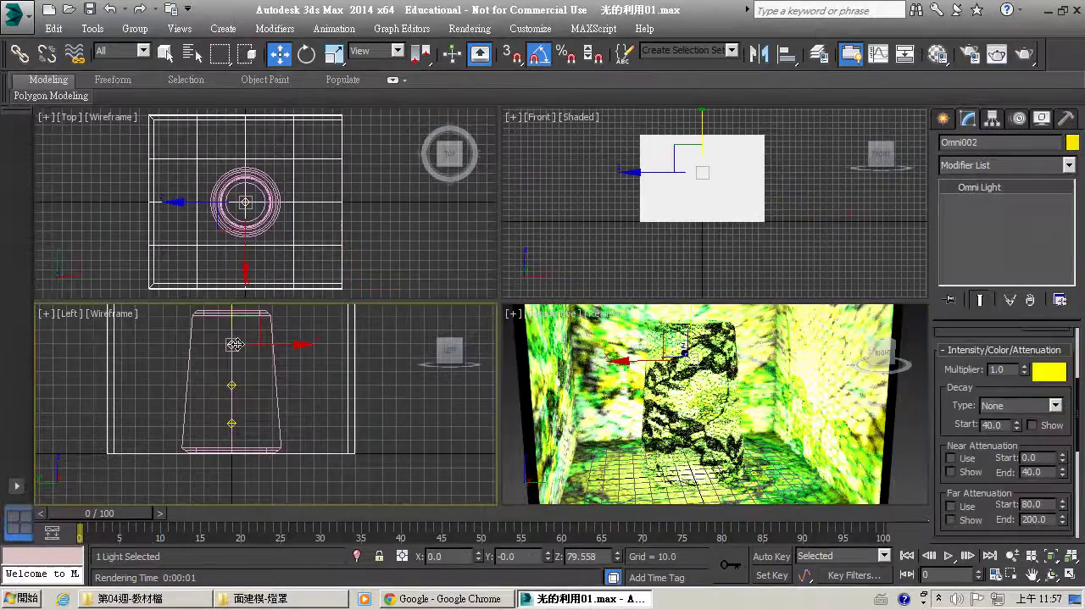
pyautogui.click(1049, 372)
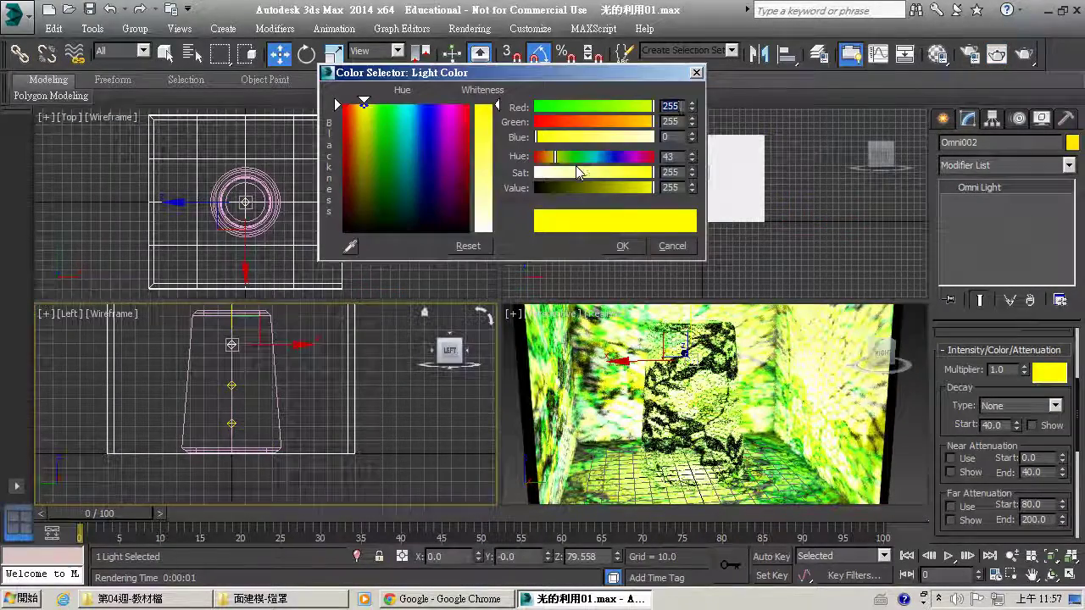
pyautogui.moveTo(556, 157); pyautogui.dragTo(612, 159)
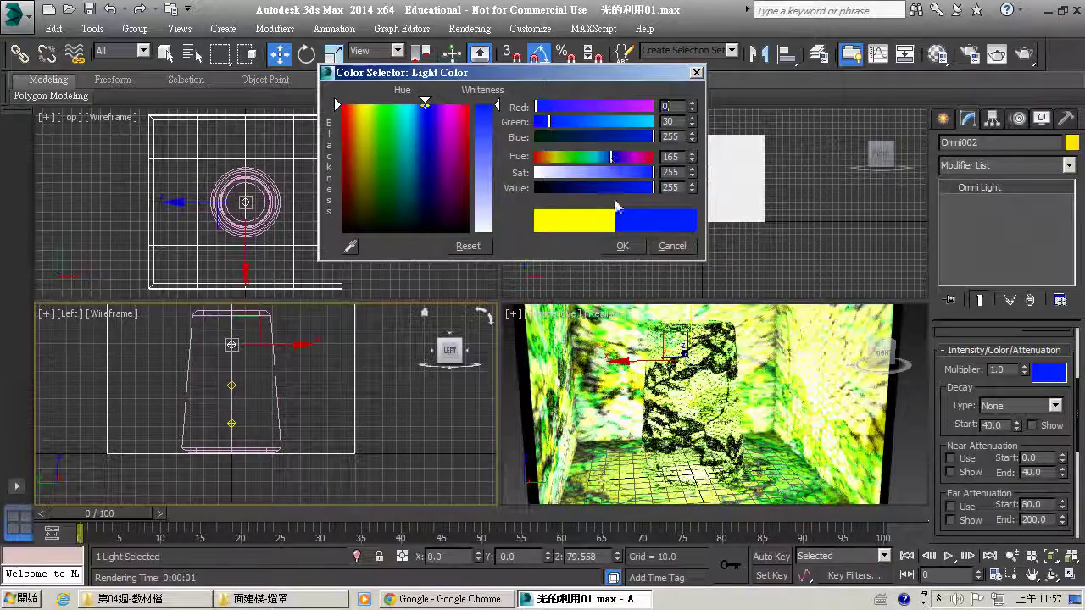
pyautogui.click(622, 246)
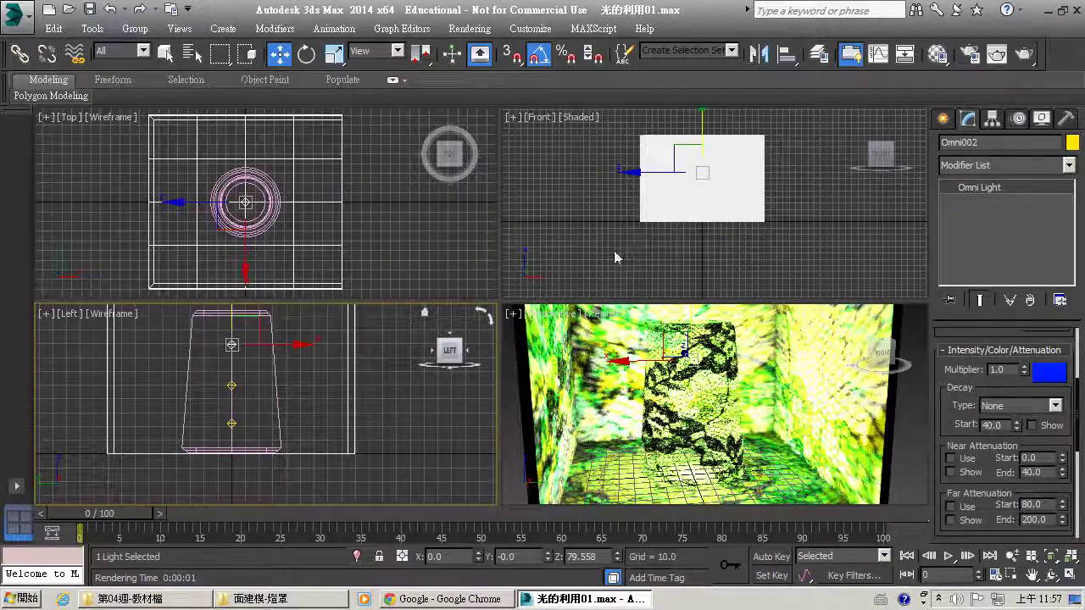
# Step: Change the lower omni light's colour to green with a hue of 77
pyautogui.click(237, 386)
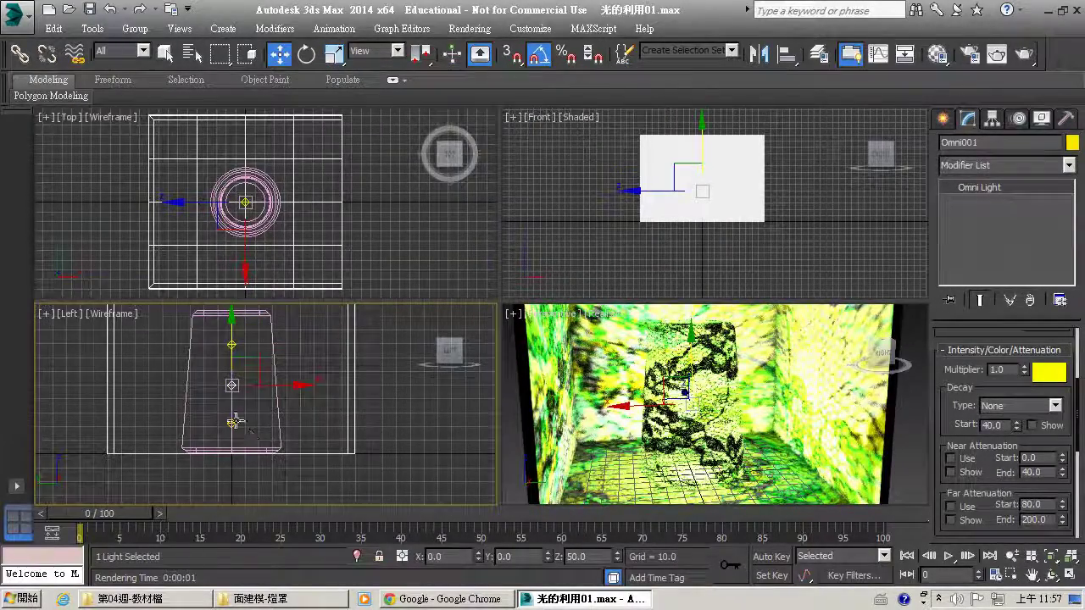
pyautogui.click(234, 422)
pyautogui.click(1051, 379)
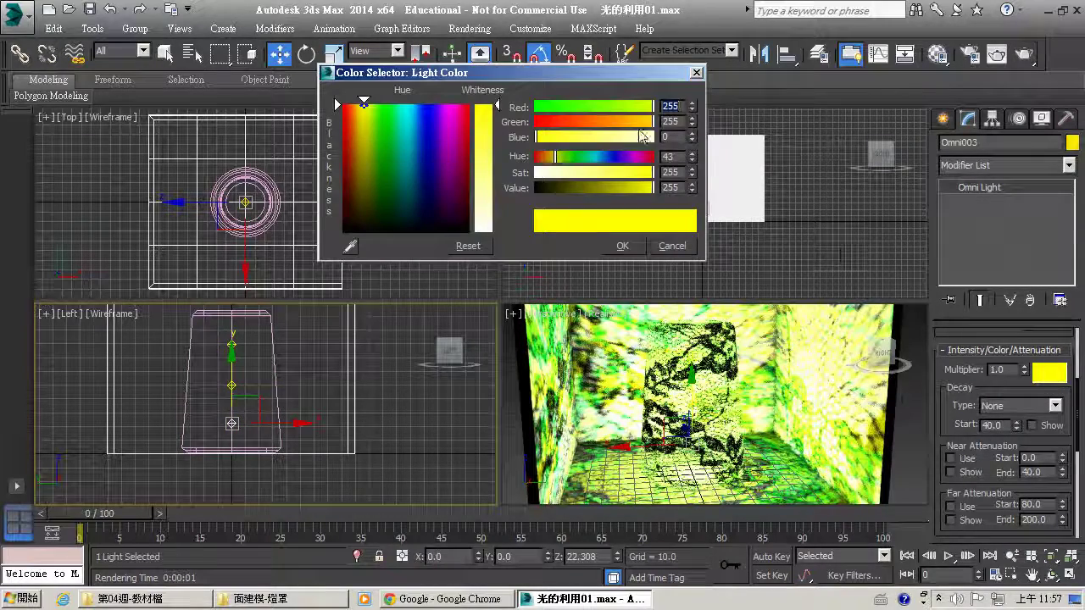
pyautogui.click(571, 157)
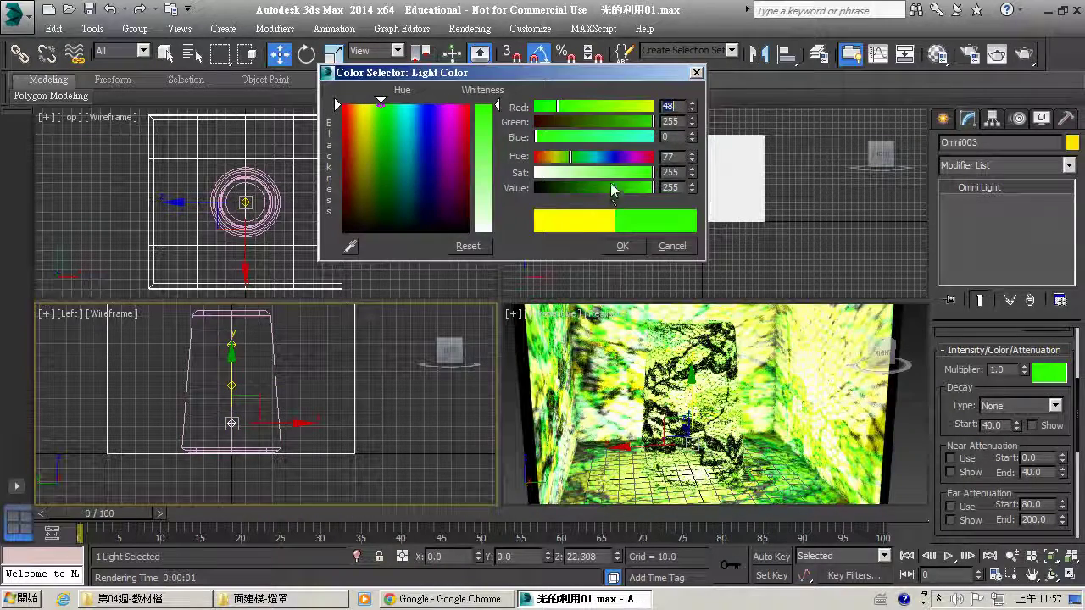
pyautogui.click(622, 246)
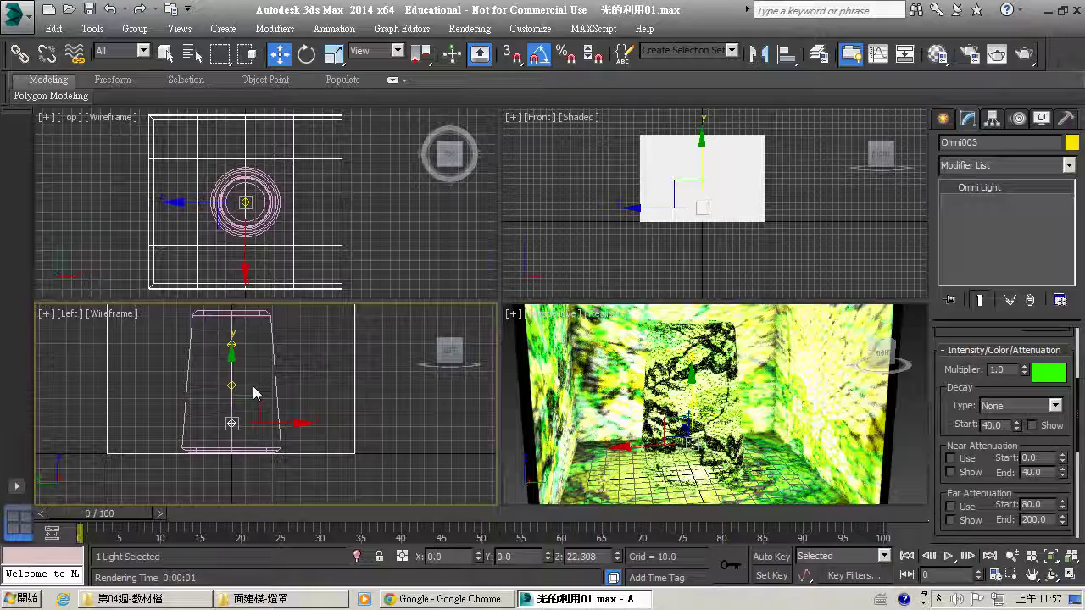
# Step: Select the upper, middle and lower omni lights in turn to check each one's colour
pyautogui.click(338, 358)
pyautogui.click(234, 345)
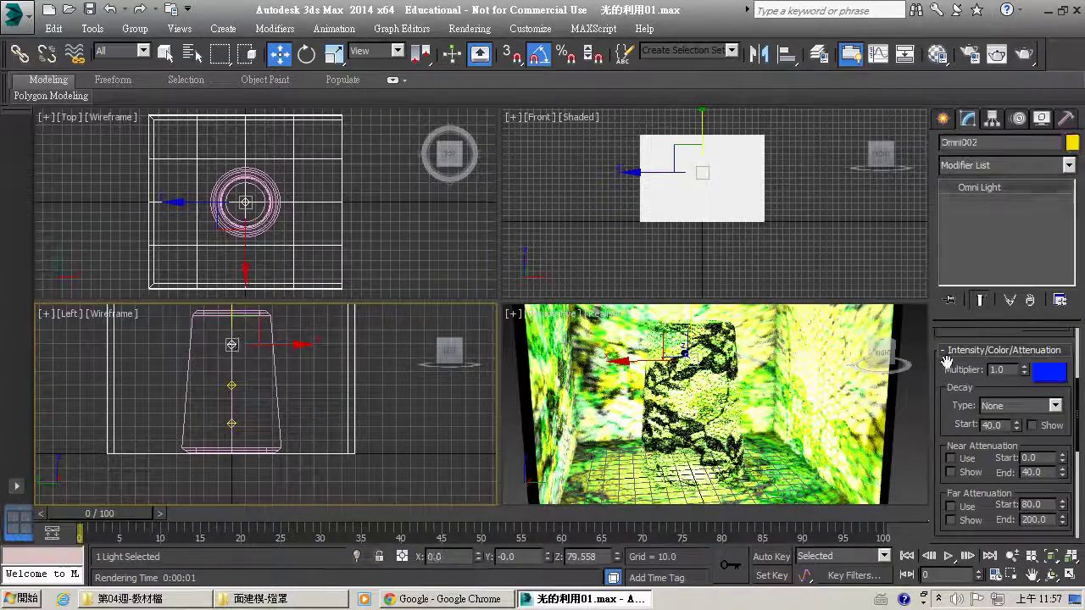
pyautogui.click(231, 384)
pyautogui.click(232, 386)
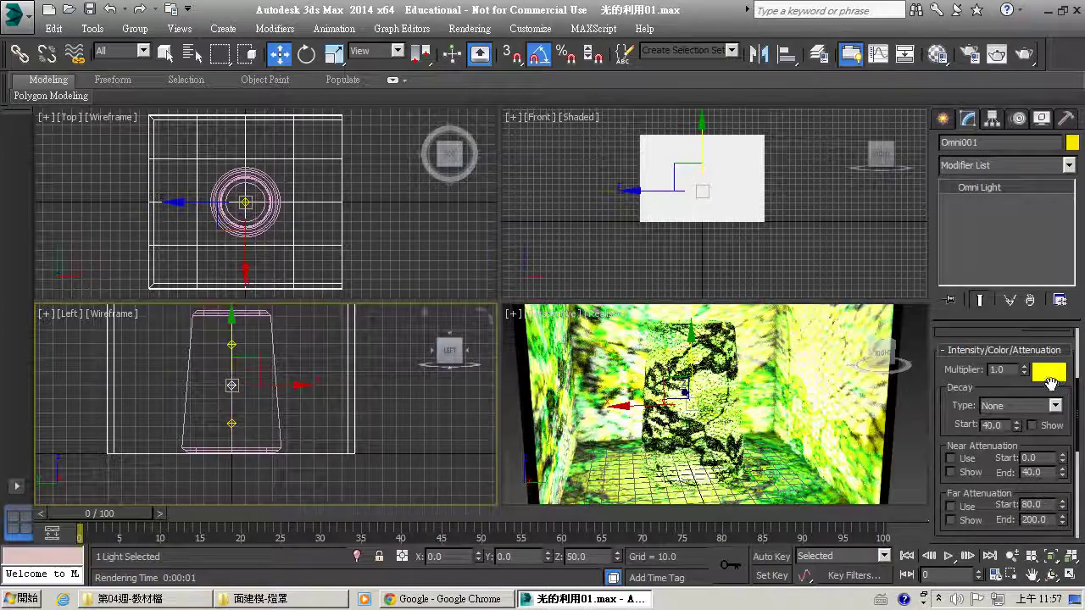
pyautogui.click(232, 424)
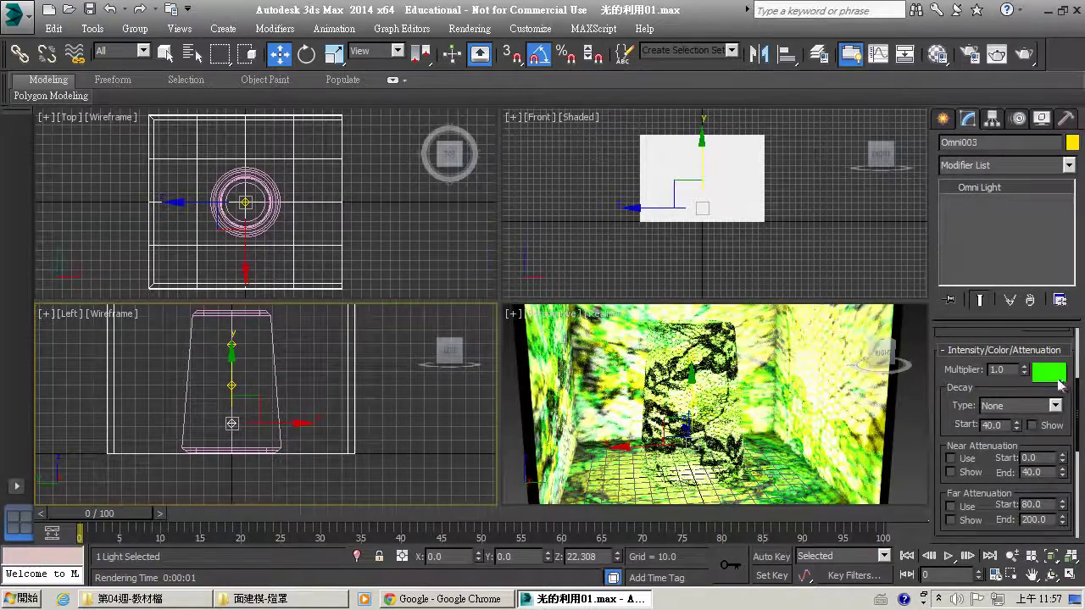
# Step: Render the Perspective view with the blue, yellow and green lights and close the rendered frame
pyautogui.click(695, 382)
pyautogui.click(791, 365)
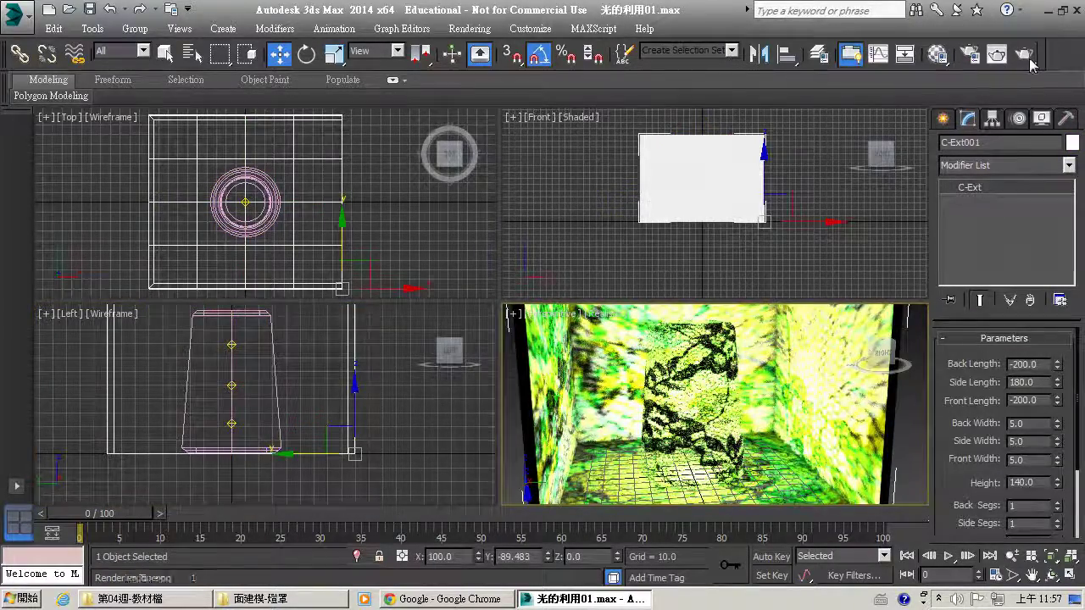
pyautogui.click(1027, 58)
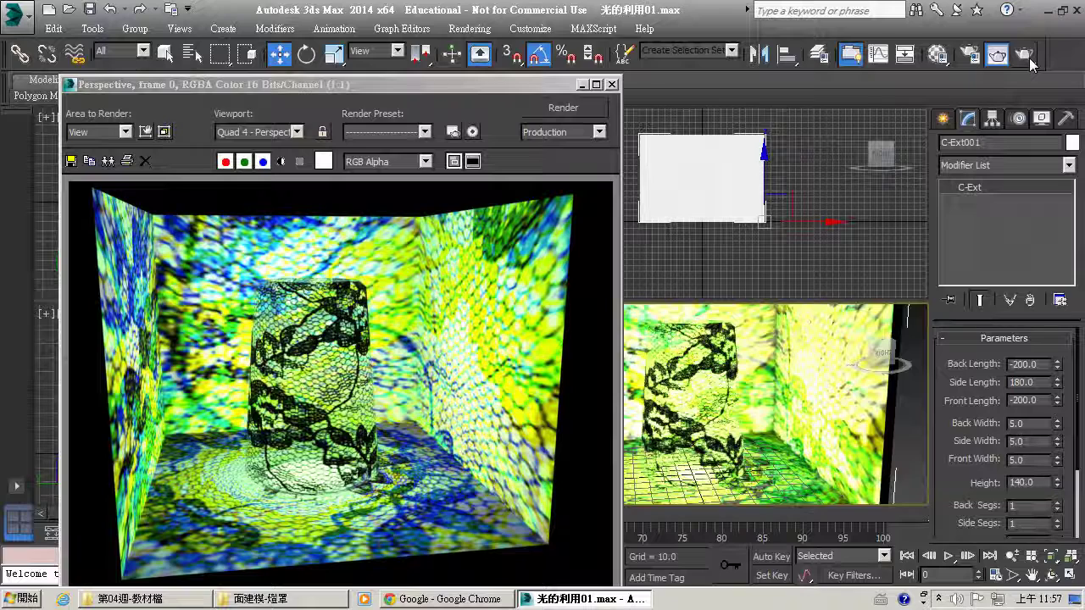
pyautogui.click(612, 85)
# Step: Clone the upper blue omni light sideways in the Left view as one independent copy at Y about -13.6
pyautogui.click(386, 254)
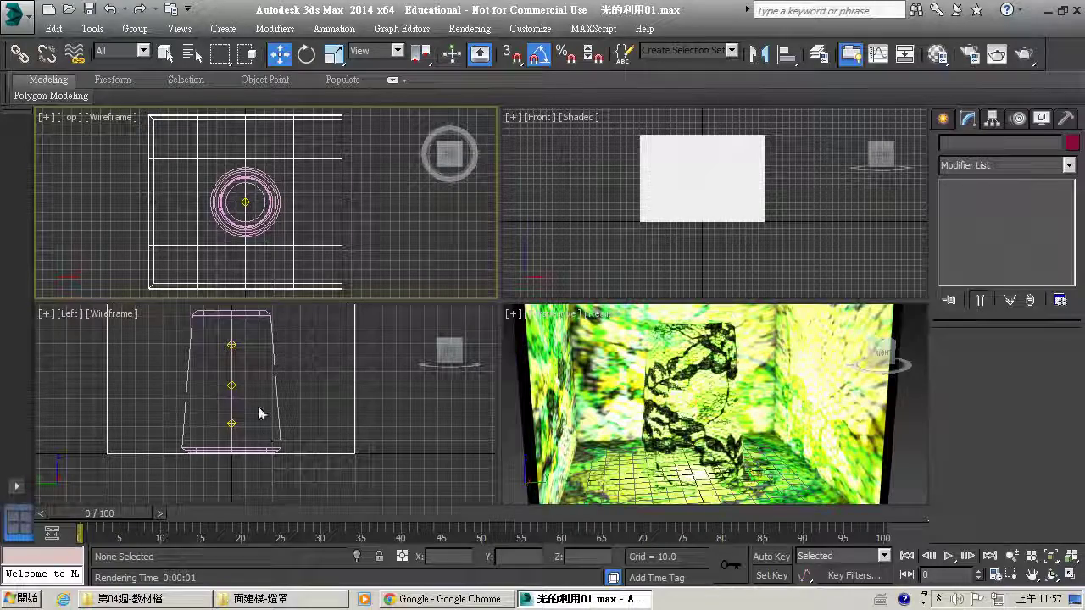
pyautogui.click(232, 347)
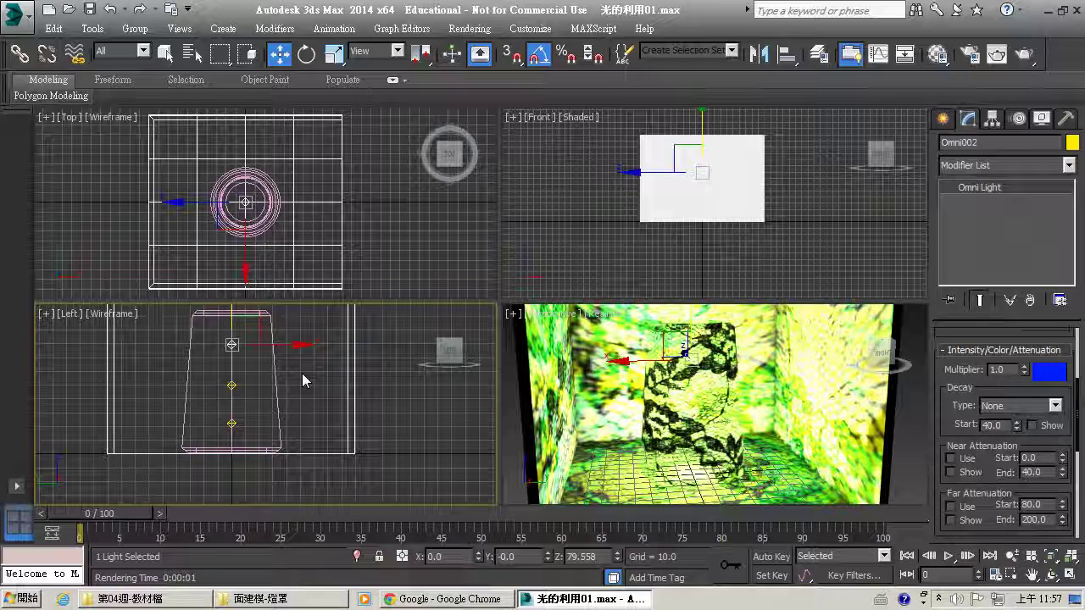
pyautogui.keyDown('shift'); pyautogui.moveTo(283, 344); pyautogui.dragTo(303, 344); pyautogui.keyUp('shift')
pyautogui.click(541, 371)
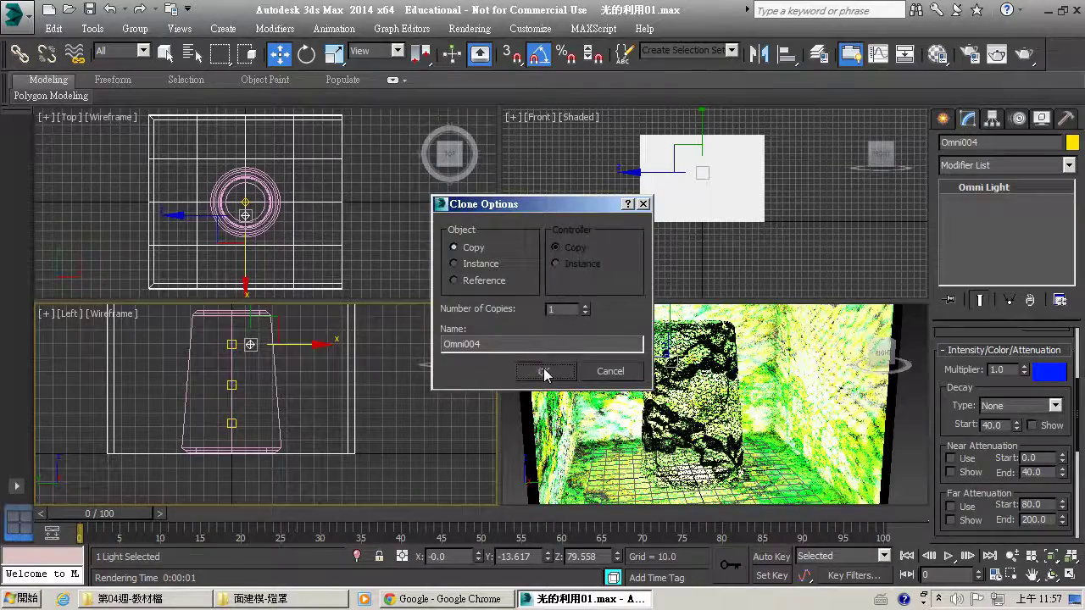
# Step: Clone the lower green omni light toward the lampshade's opposite side as one independent copy at Y about 22
pyautogui.click(234, 425)
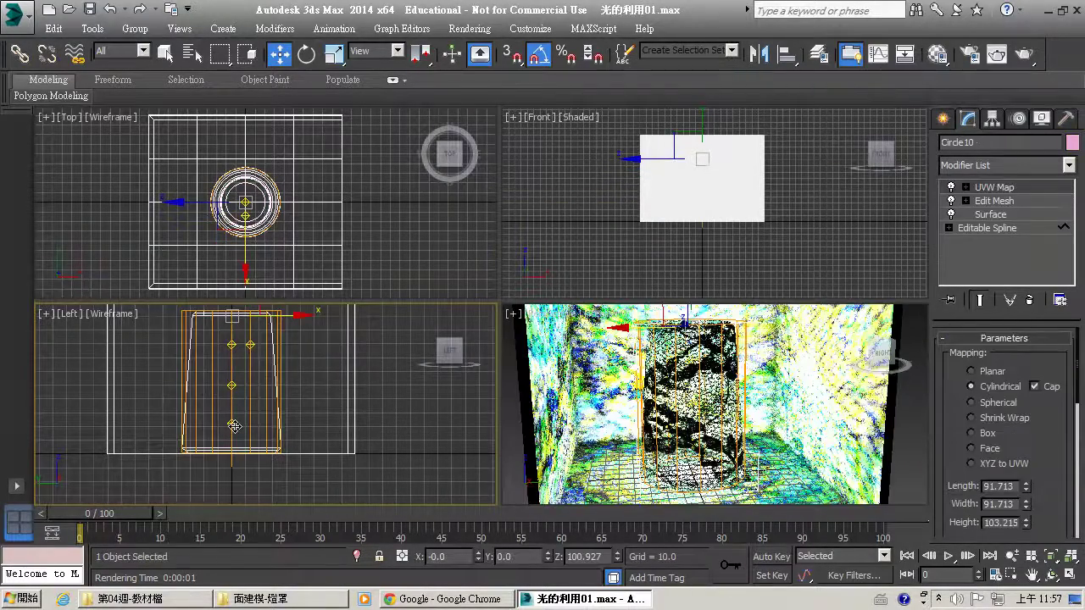
pyautogui.click(231, 424)
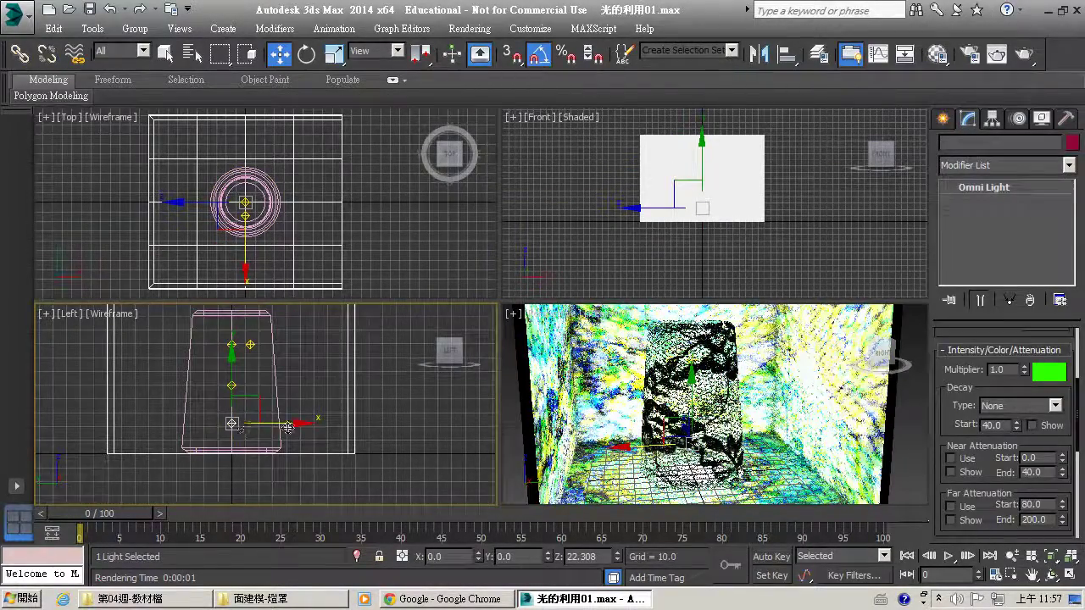
pyautogui.keyDown('shift'); pyautogui.moveTo(289, 427); pyautogui.dragTo(268, 426); pyautogui.keyUp('shift')
pyautogui.click(553, 373)
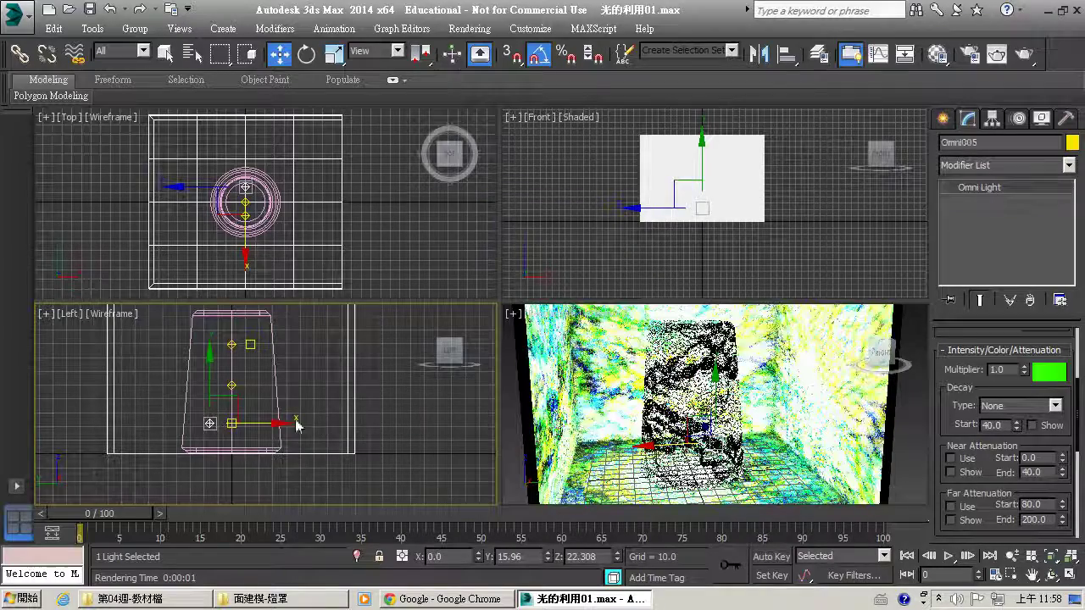
pyautogui.click(319, 389)
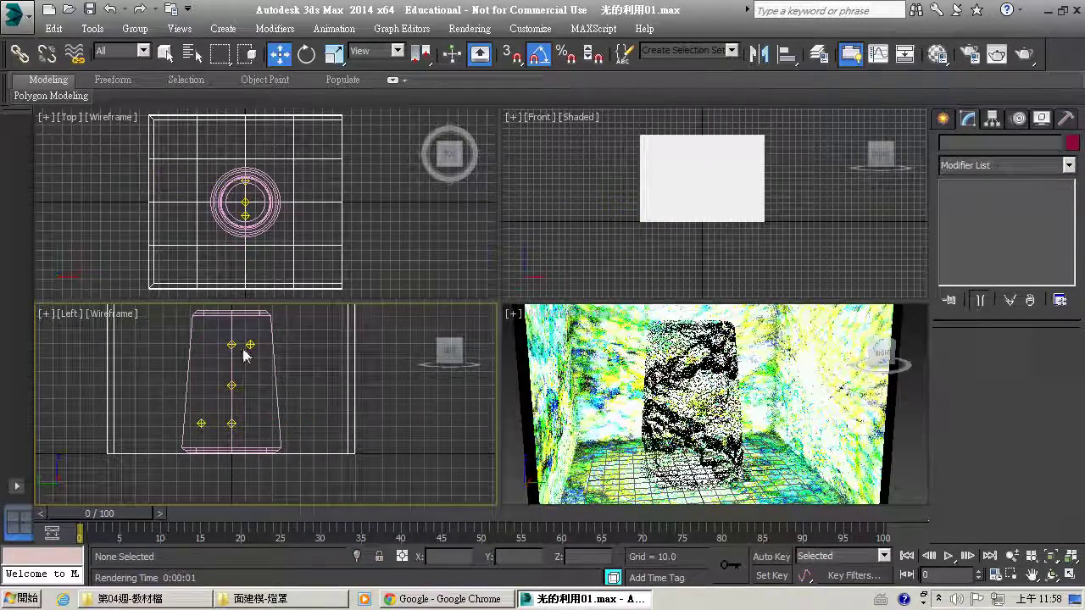
# Step: Change the upper offset omni light's colour to red with a hue of 0
pyautogui.click(251, 345)
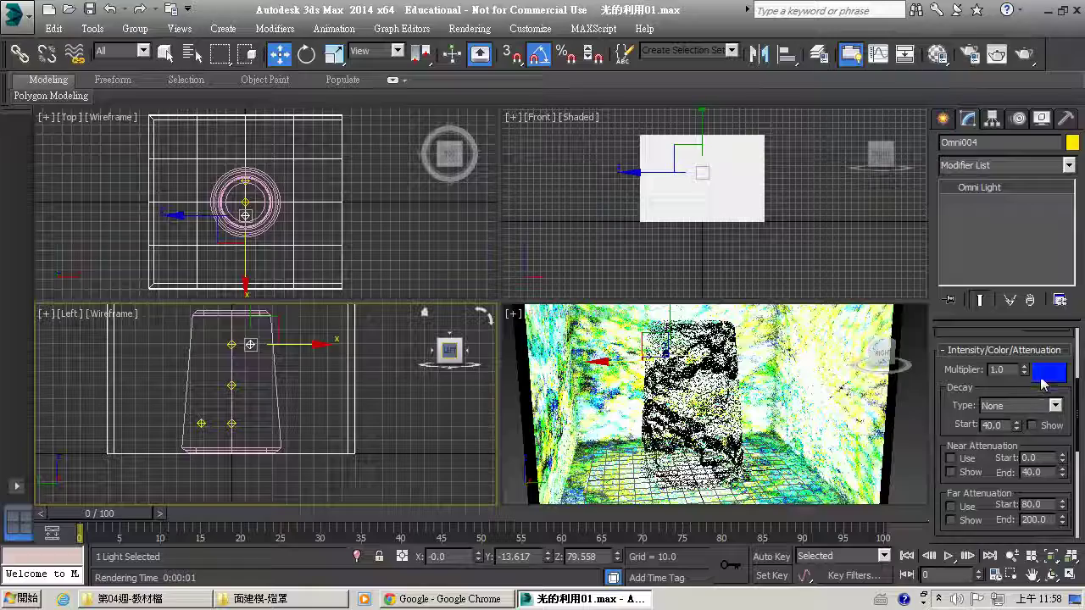
pyautogui.click(1042, 378)
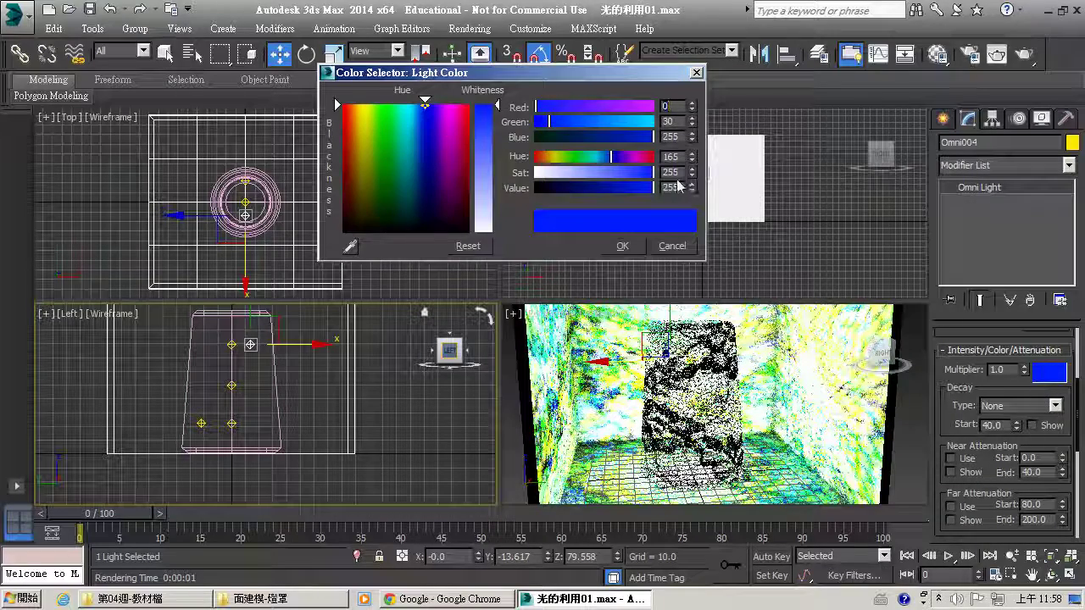
pyautogui.moveTo(611, 161); pyautogui.dragTo(531, 162)
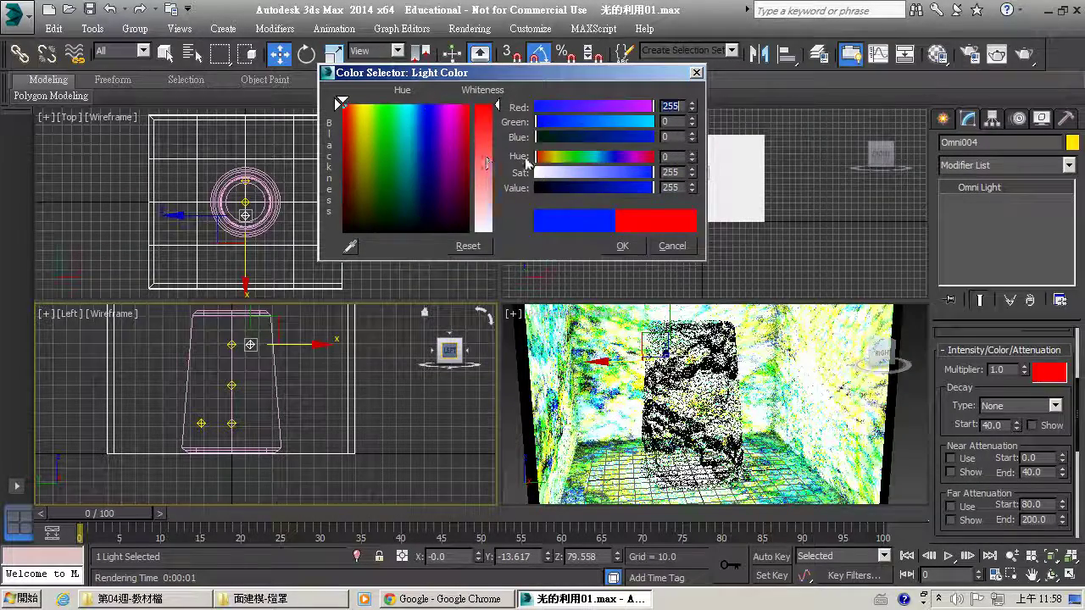
pyautogui.click(622, 248)
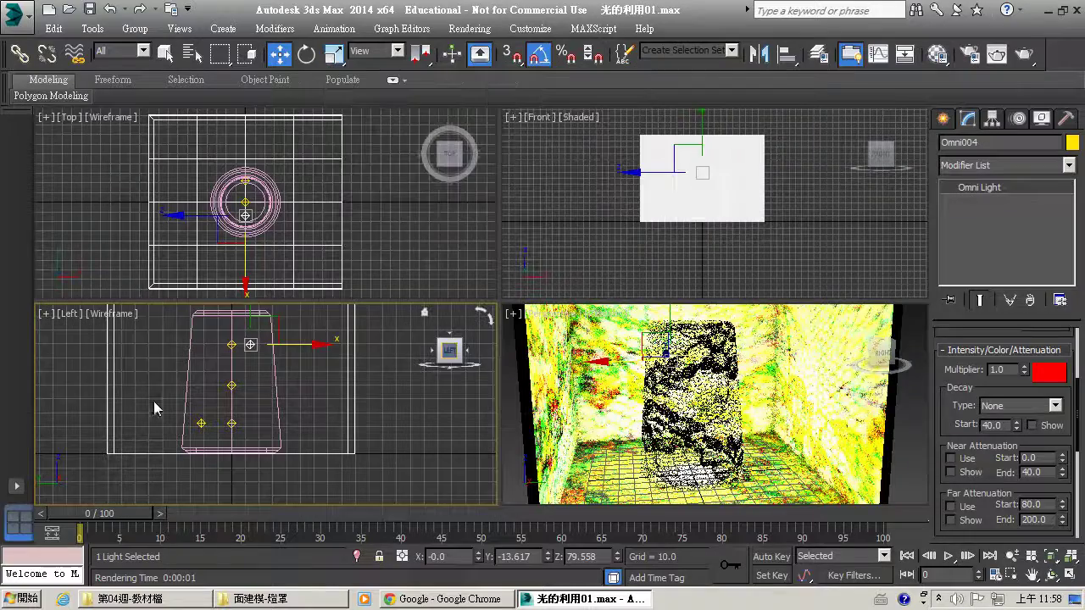
# Step: Change the lower offset omni light's colour to magenta with a hue of 223
pyautogui.click(1048, 373)
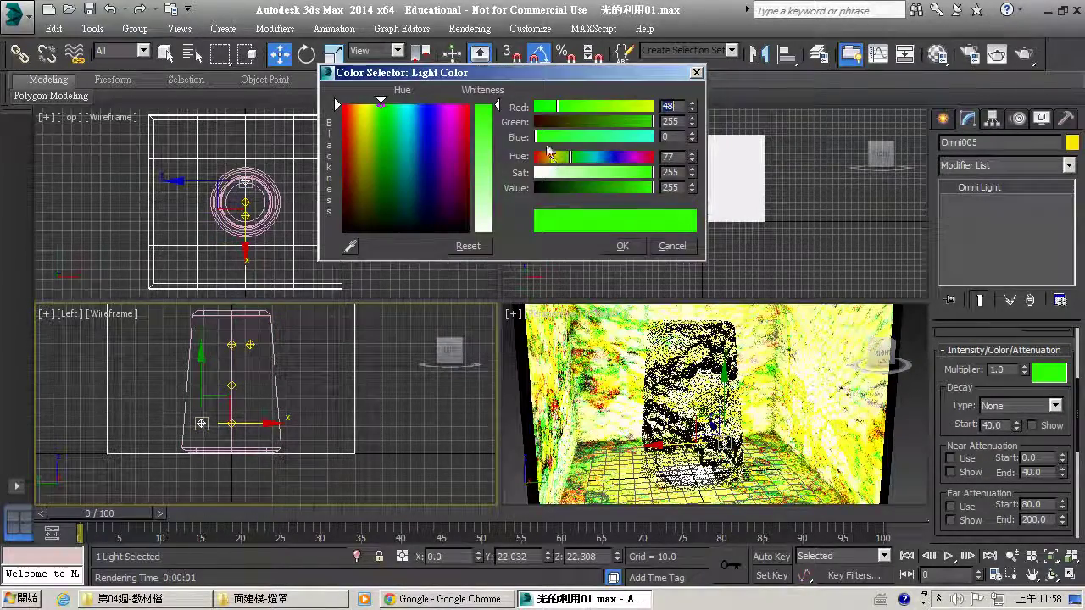
pyautogui.click(640, 164)
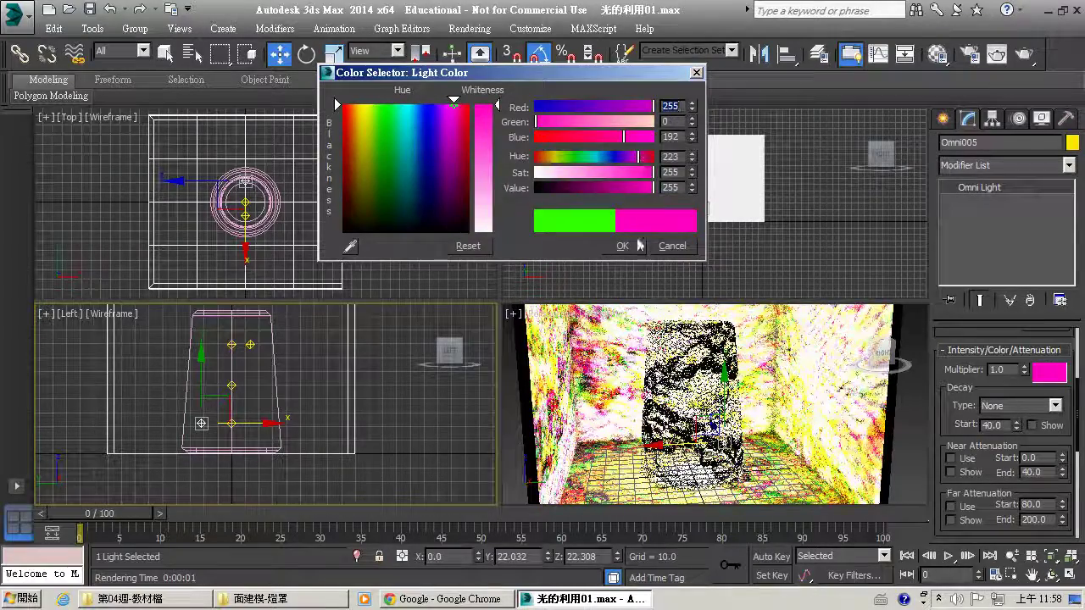
pyautogui.click(634, 247)
# Step: Render the Perspective view with the red and magenta lights included and close the rendered frame
pyautogui.click(767, 373)
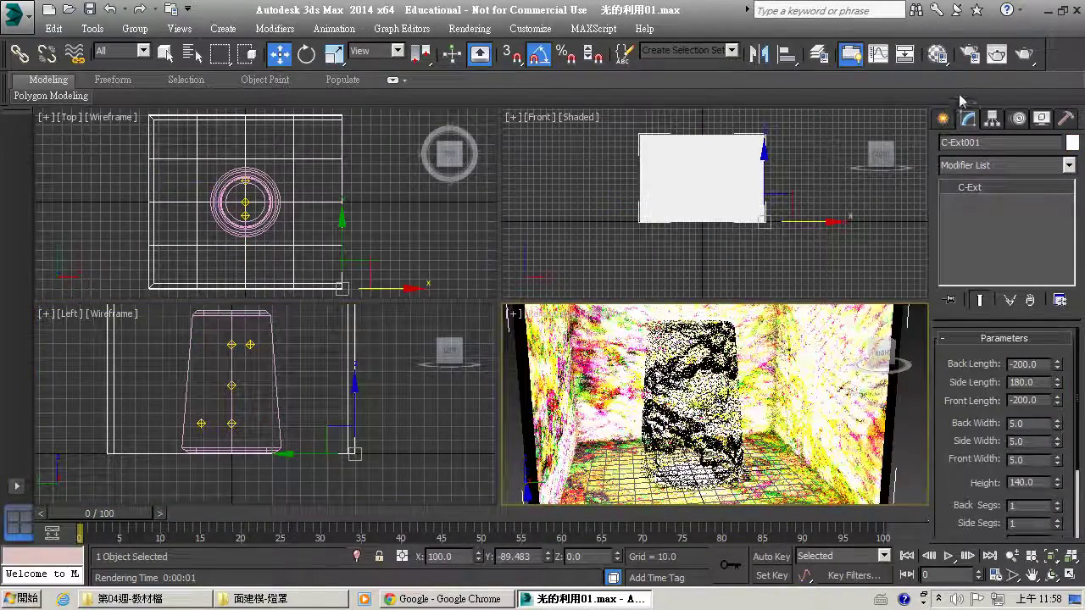
pyautogui.click(1024, 55)
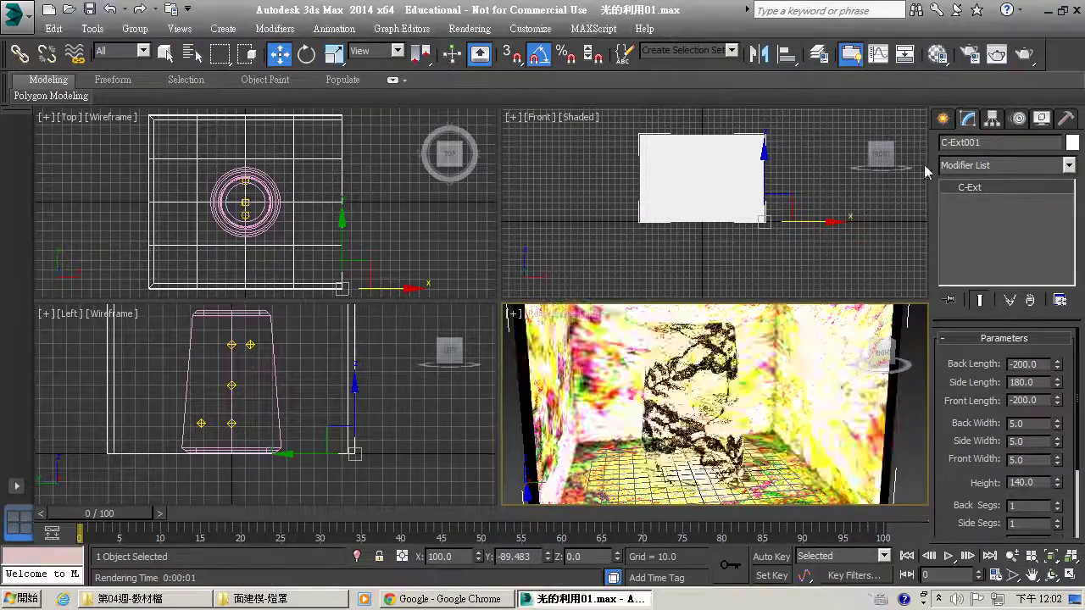
pyautogui.click(1024, 56)
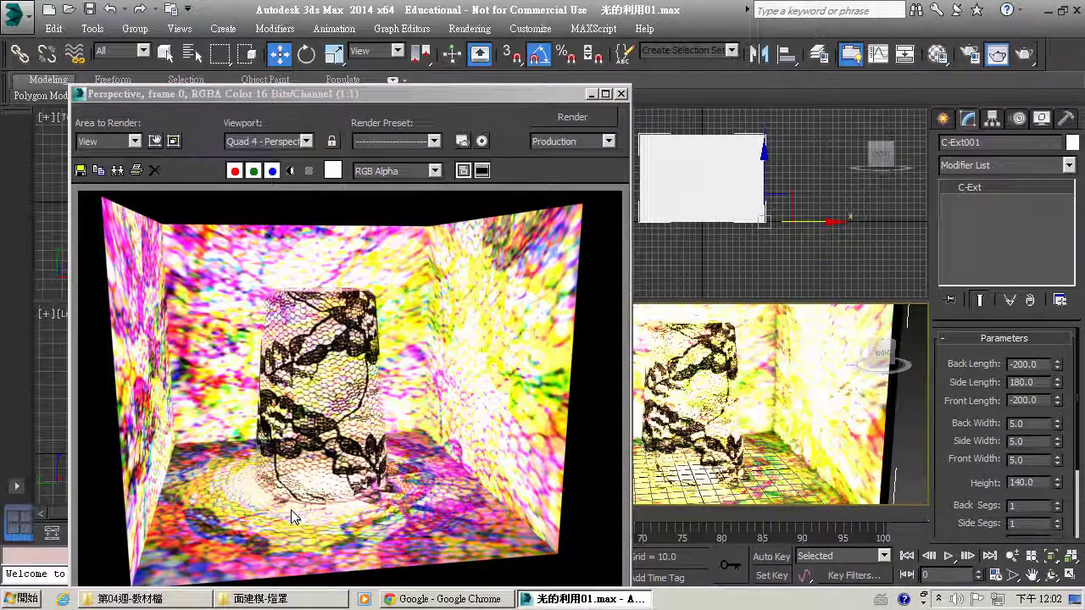
pyautogui.click(621, 95)
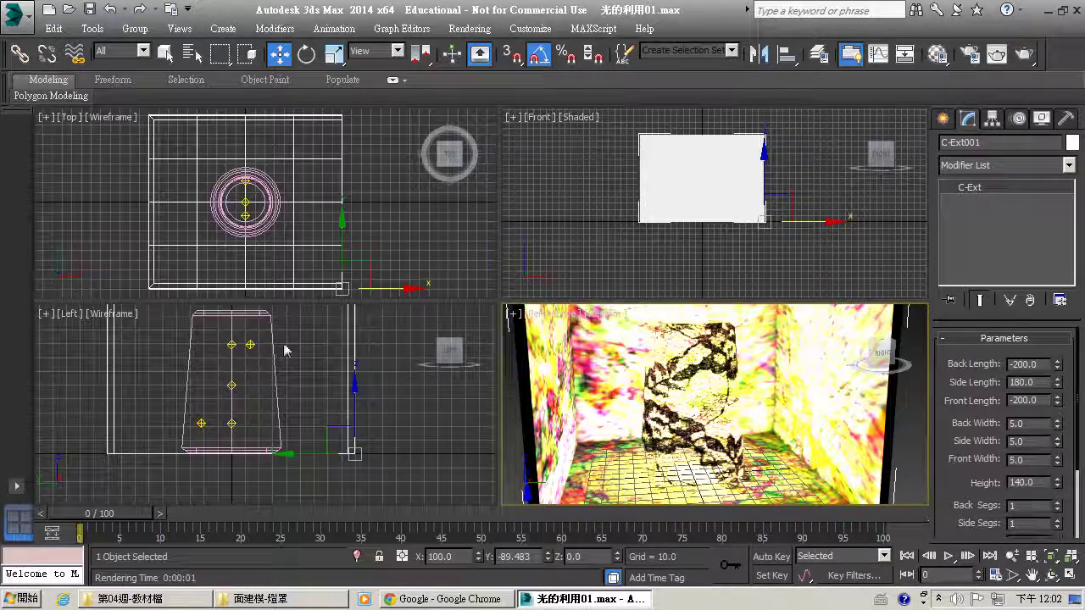
# Step: Change the colour of the omni light at the lampshade's centre to white by raising its whiteness to the maximum
pyautogui.click(233, 386)
pyautogui.click(232, 386)
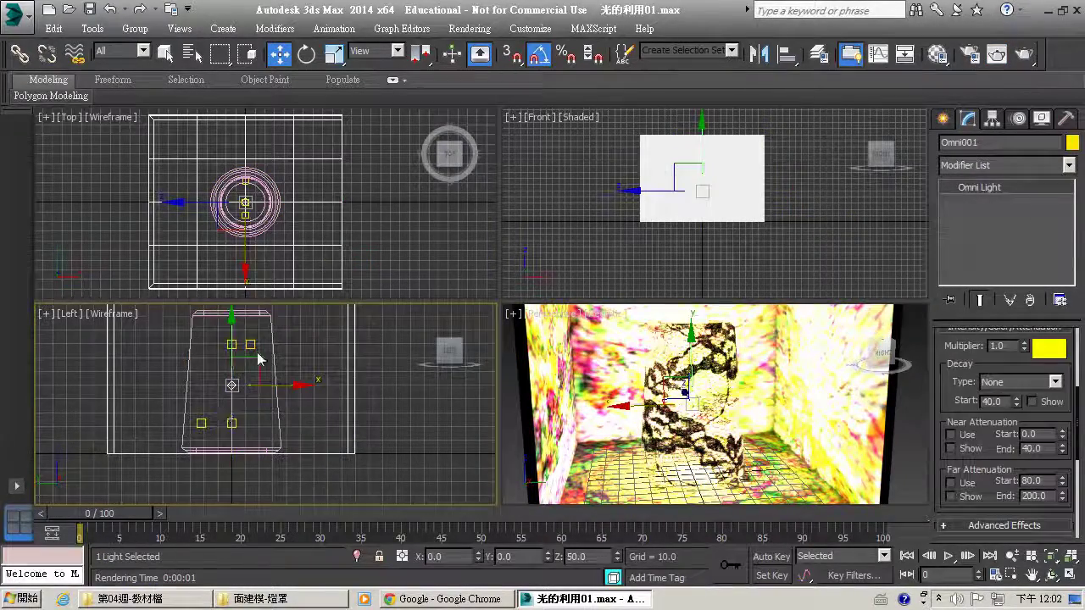
pyautogui.click(1051, 348)
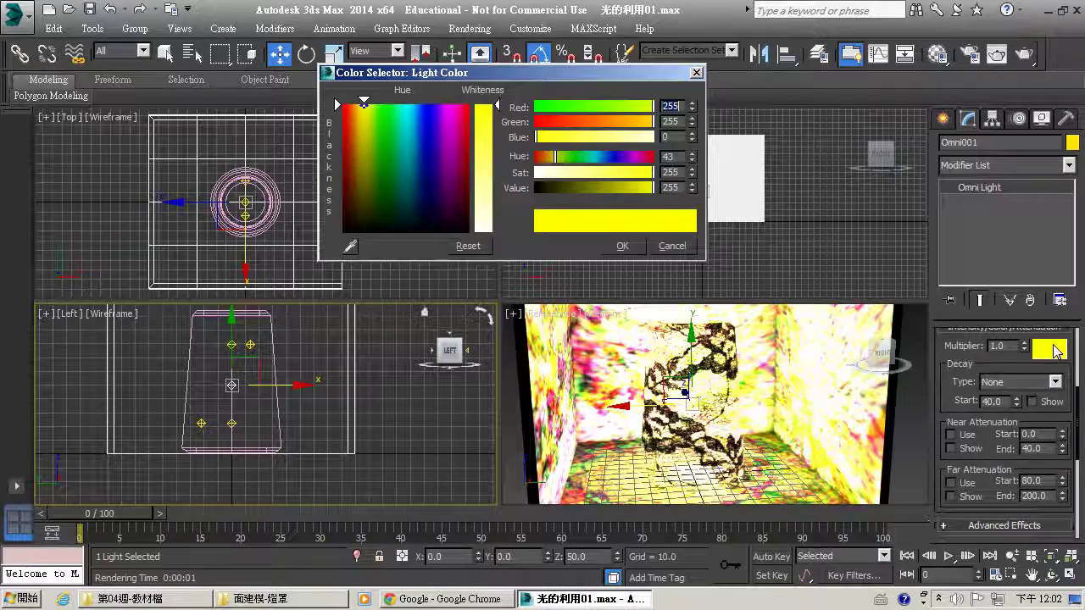
pyautogui.moveTo(497, 104); pyautogui.dragTo(497, 233)
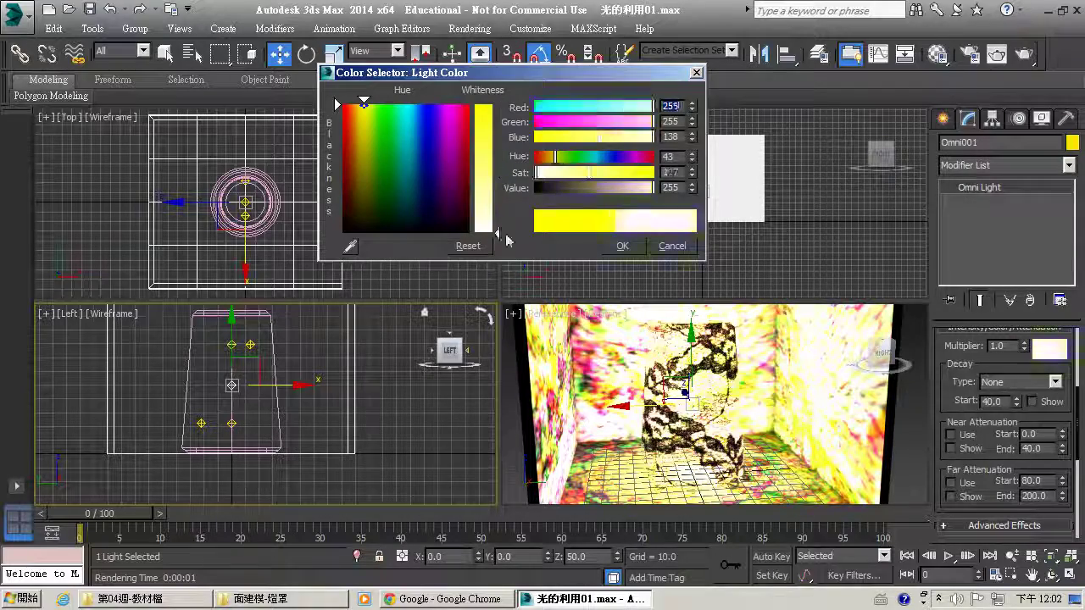
pyautogui.click(622, 246)
# Step: Render the Perspective view with the white central light and close the rendered frame
pyautogui.click(754, 341)
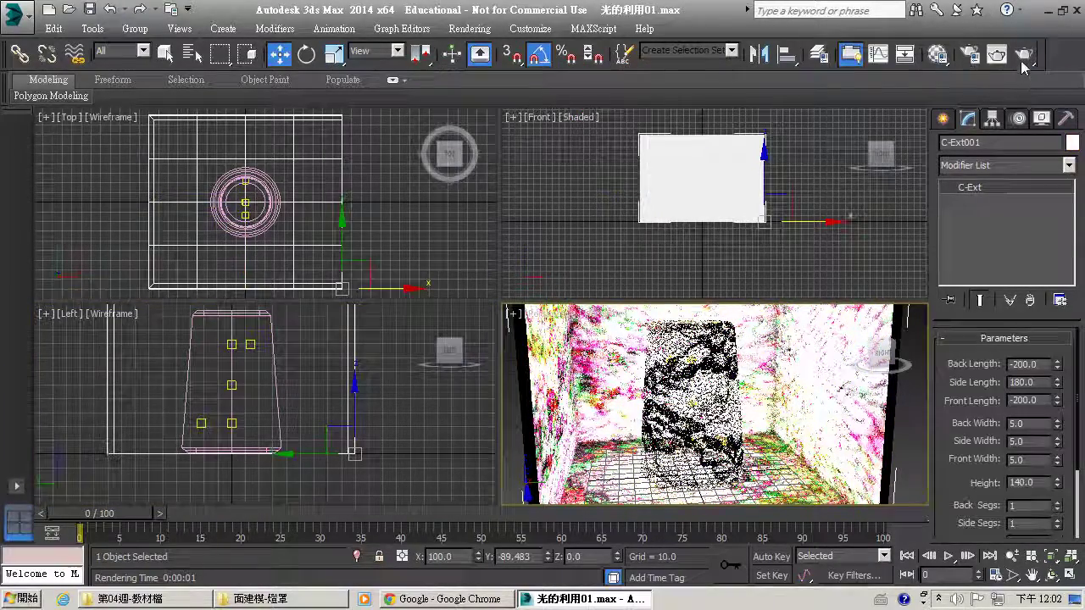
pyautogui.click(997, 54)
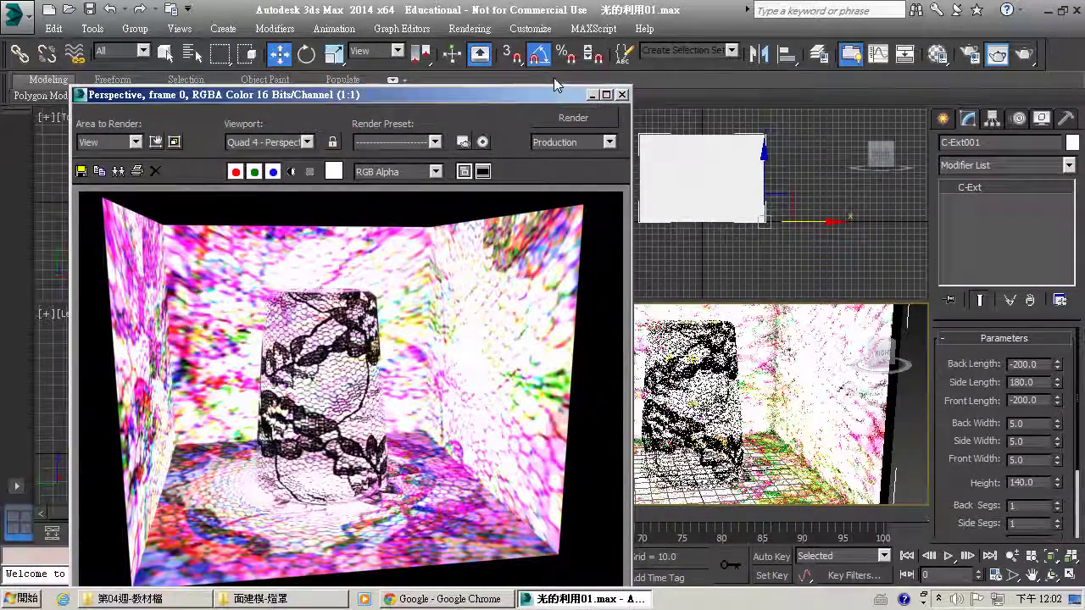
pyautogui.moveTo(389, 95); pyautogui.dragTo(553, 77)
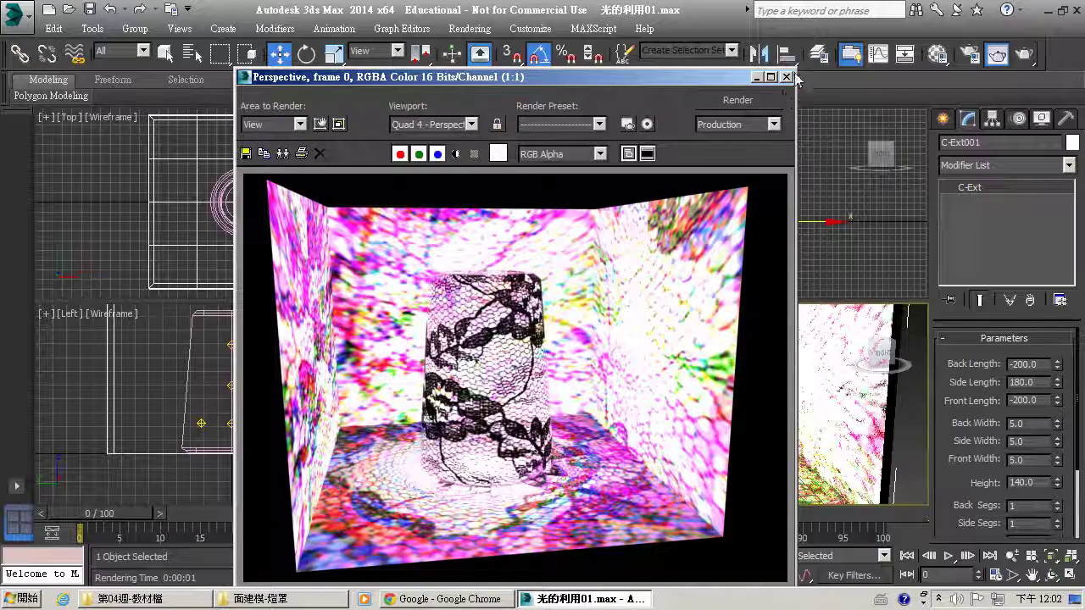
pyautogui.click(787, 78)
# Step: Add a new Volume Light atmosphere effect to the omni light at the lampshade's centre
pyautogui.click(238, 386)
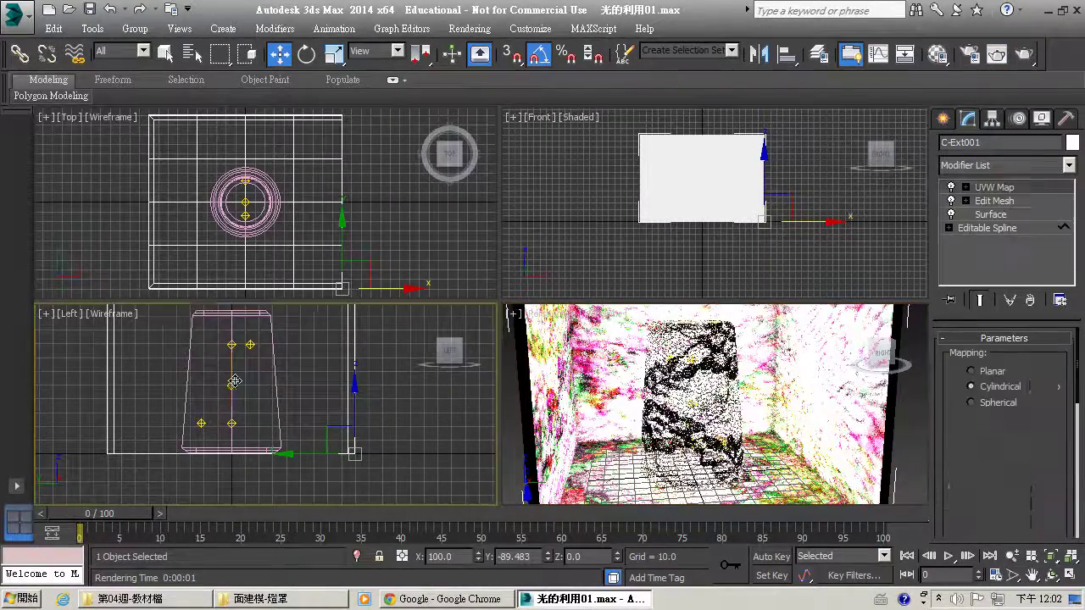
pyautogui.click(234, 386)
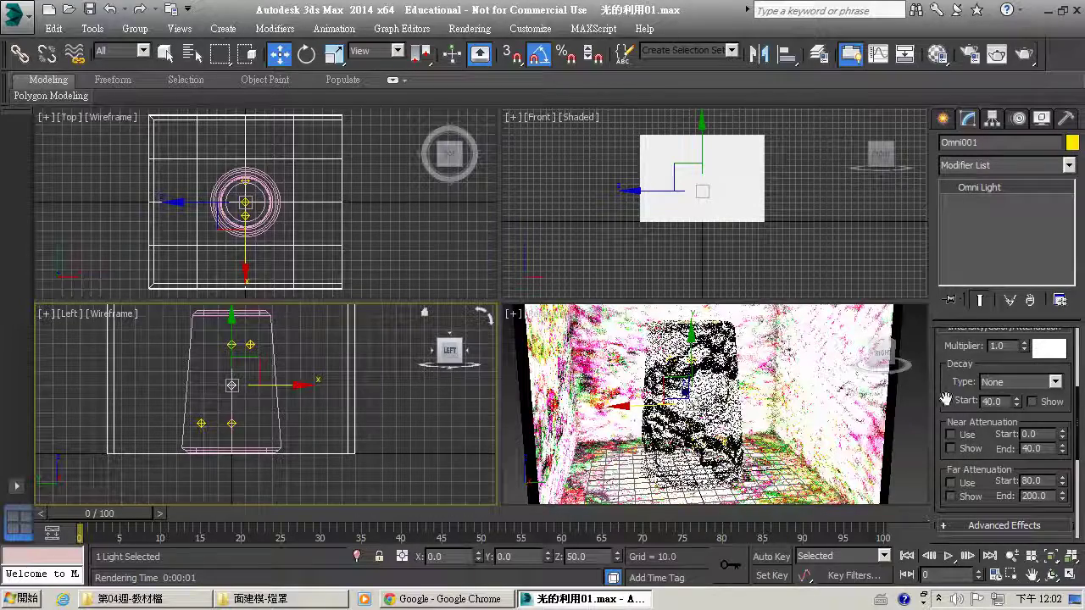
pyautogui.moveTo(944, 399); pyautogui.dragTo(944, 229)
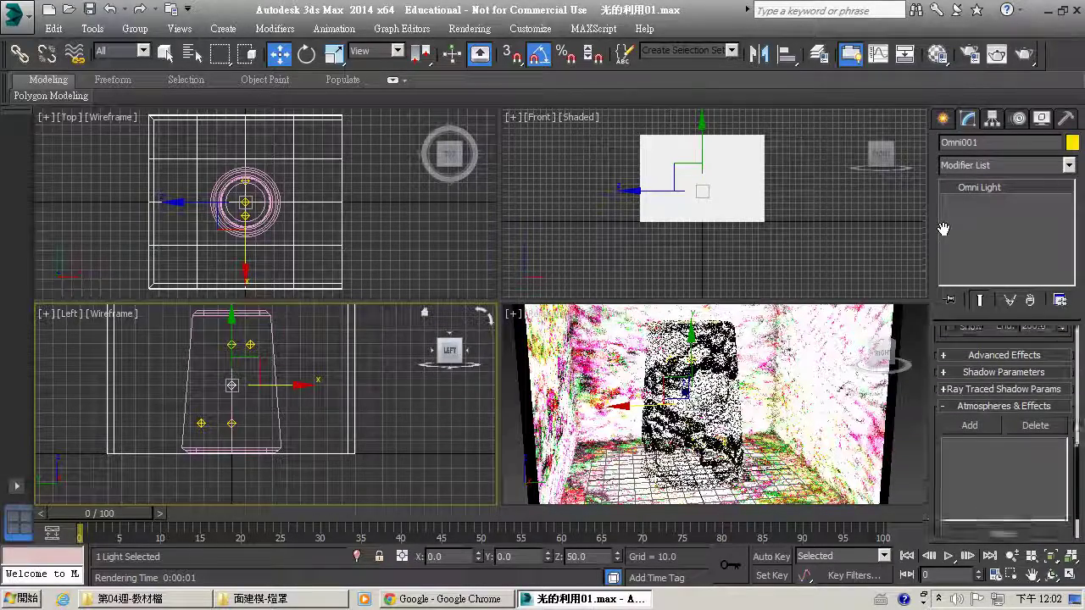
pyautogui.click(958, 406)
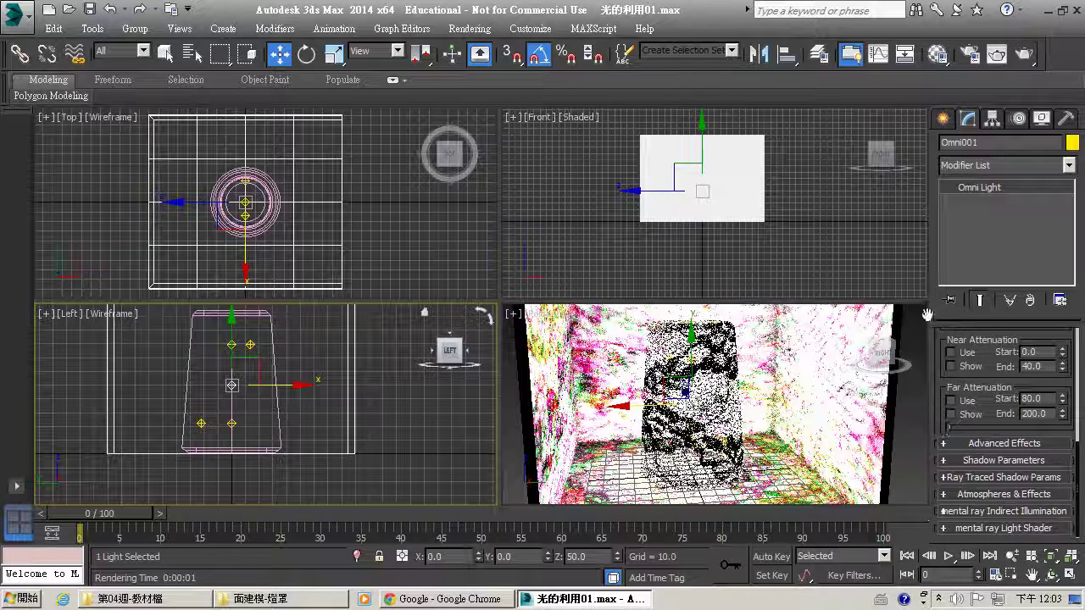
pyautogui.click(986, 494)
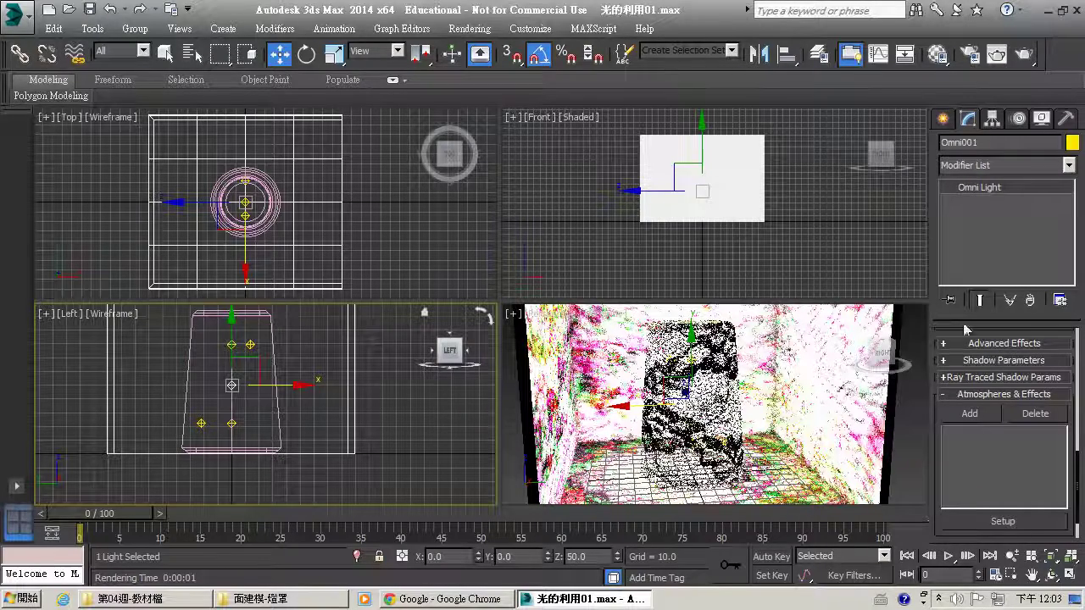
pyautogui.click(972, 414)
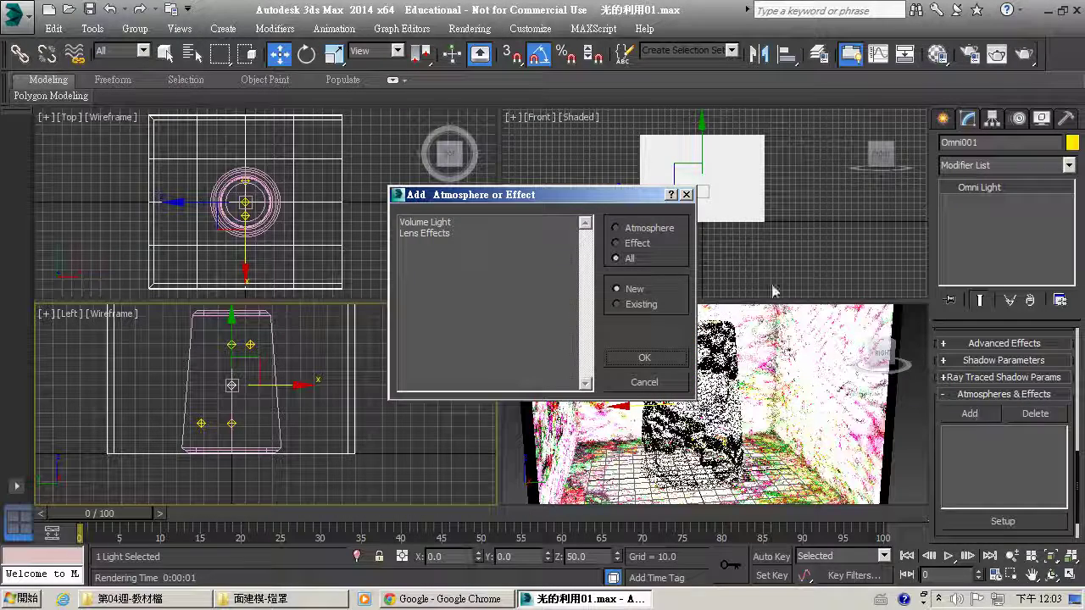
pyautogui.click(428, 223)
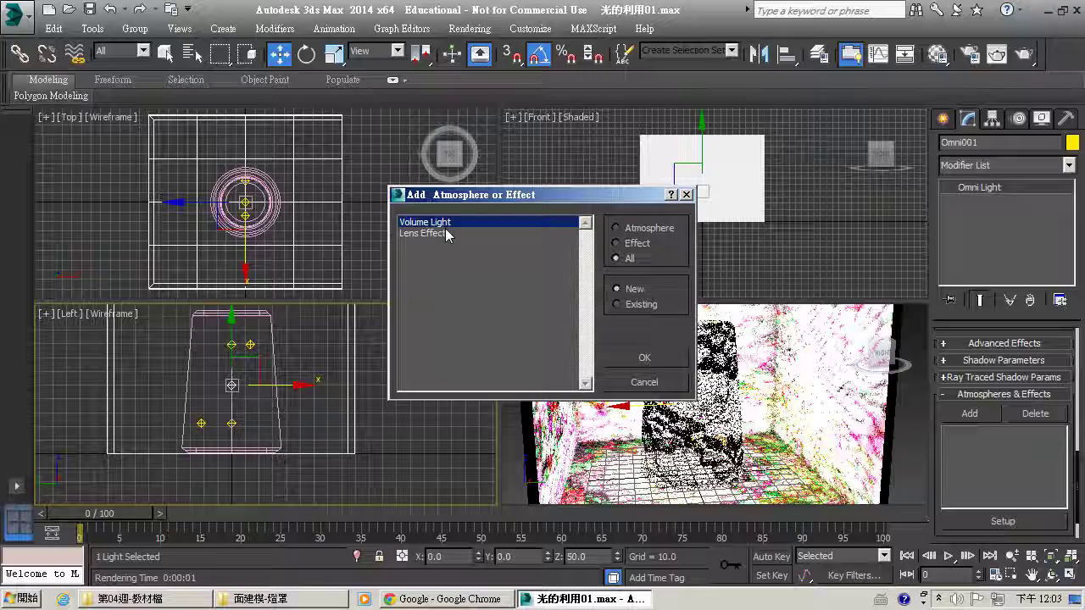
pyautogui.click(660, 358)
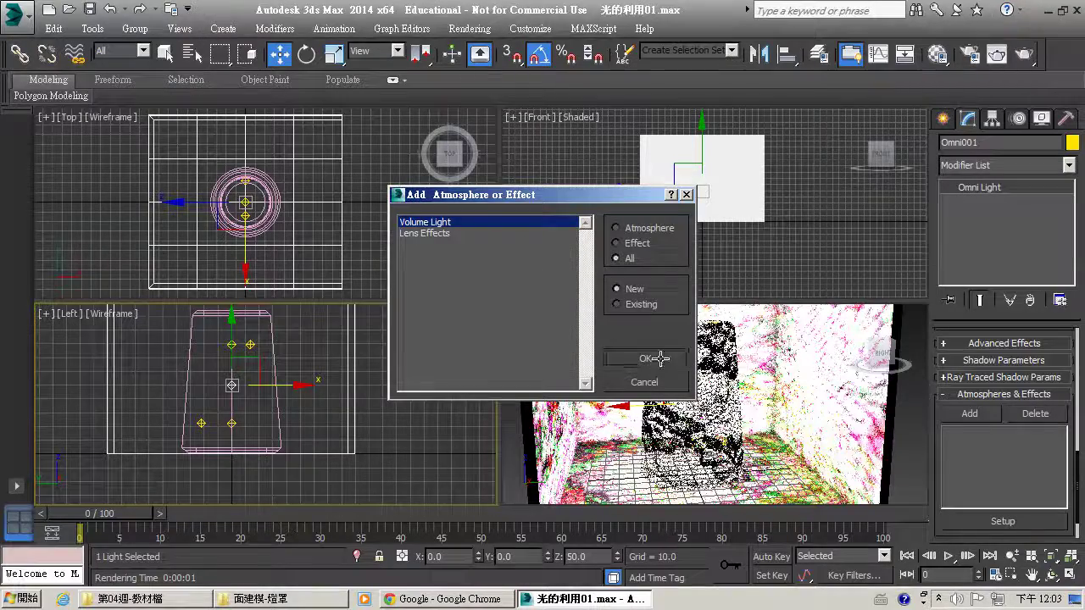
# Step: Render the Perspective view with the volume light effect and close the rendered frame
pyautogui.click(769, 424)
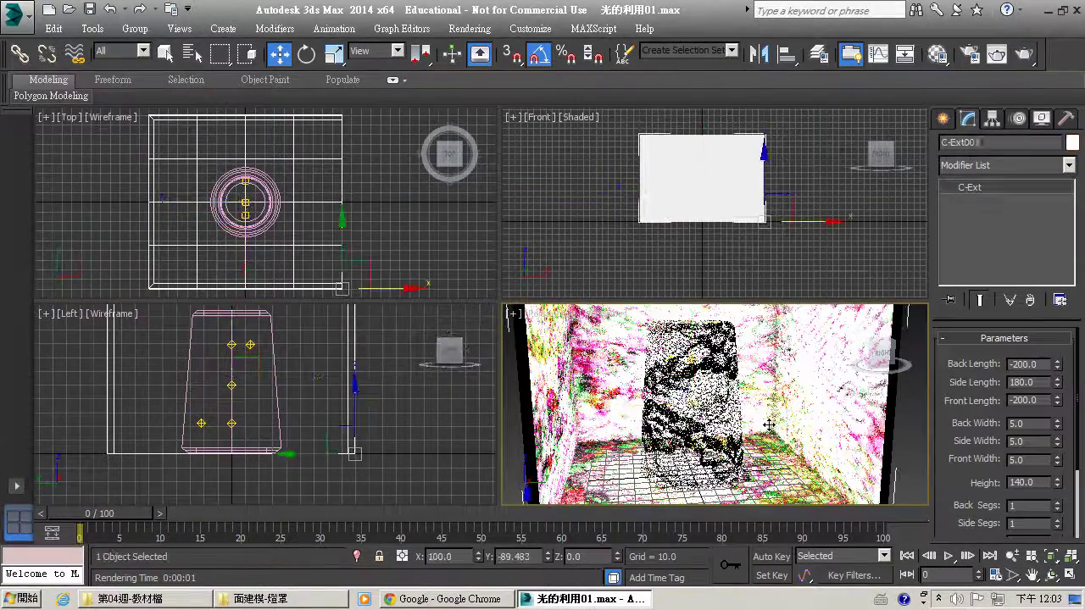
pyautogui.click(997, 53)
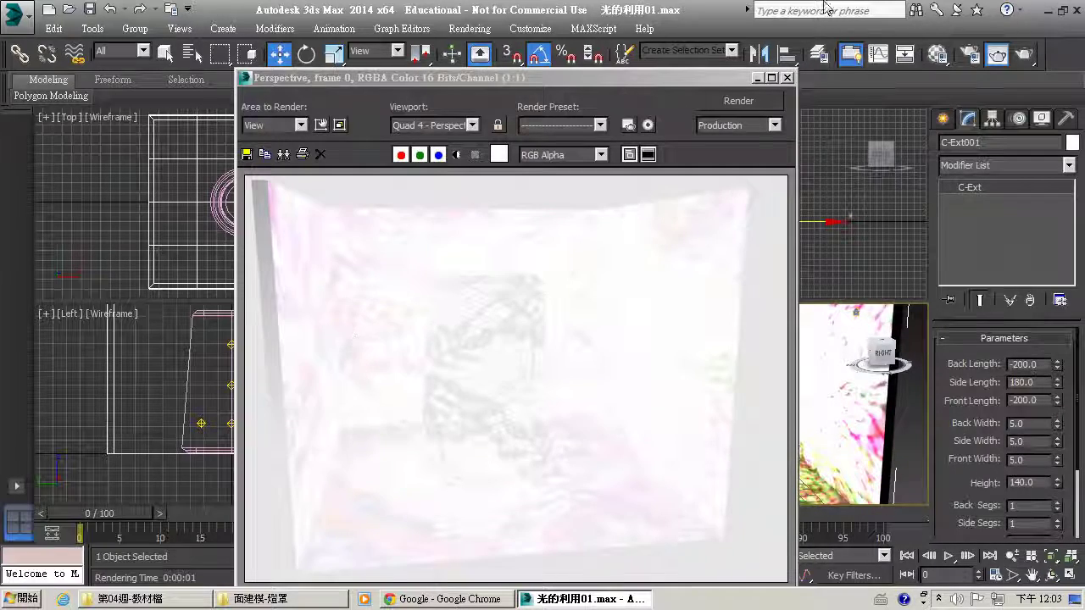
pyautogui.click(786, 78)
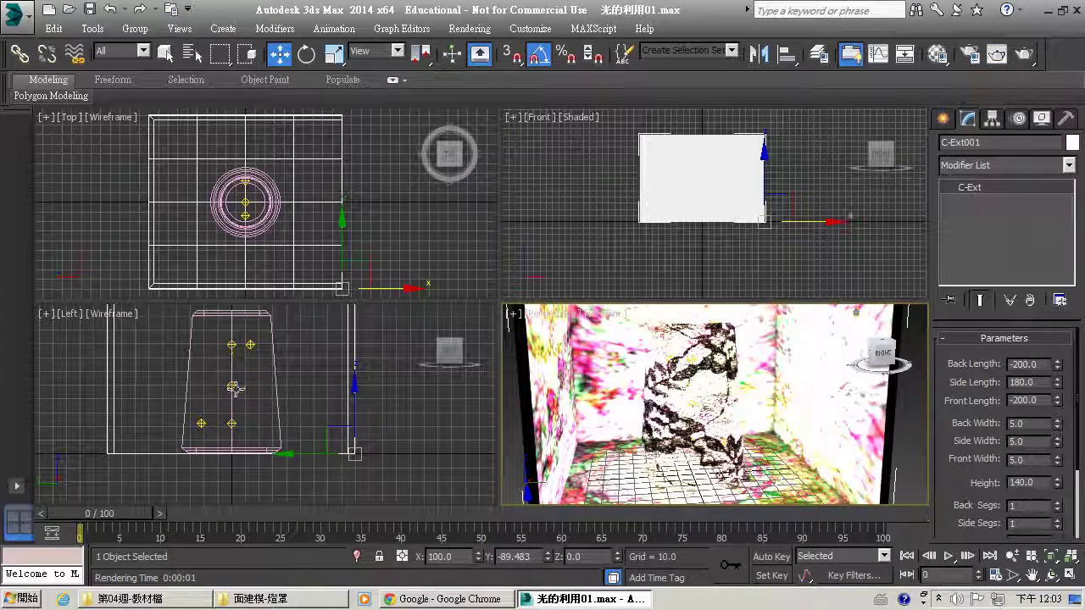
# Step: Set the density of the central omni light's Volume Light effect to 1.0 and render the Perspective view
pyautogui.click(233, 388)
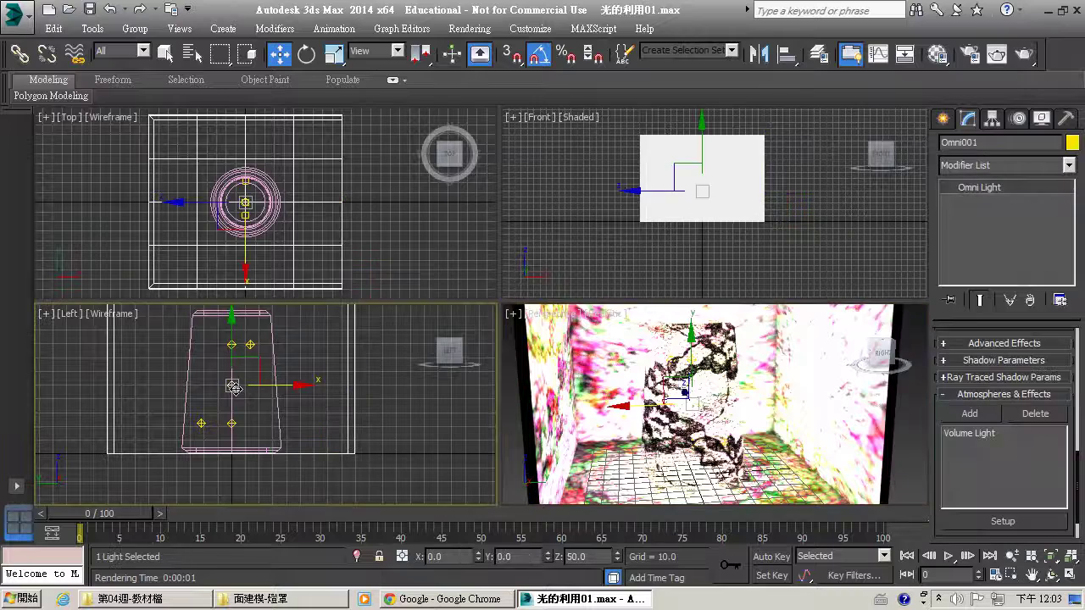
pyautogui.click(981, 436)
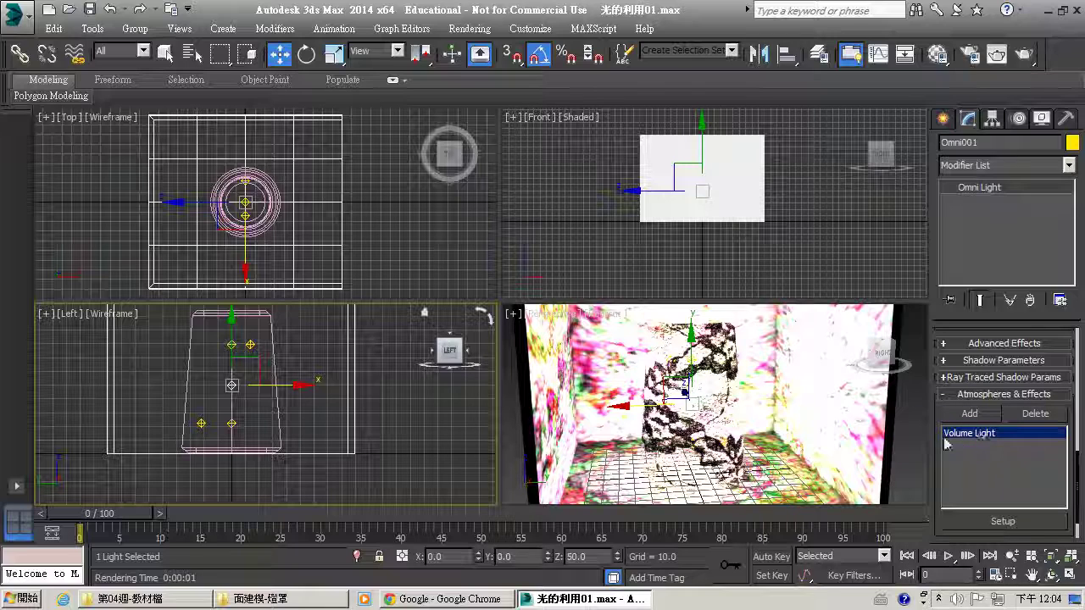
pyautogui.click(1003, 521)
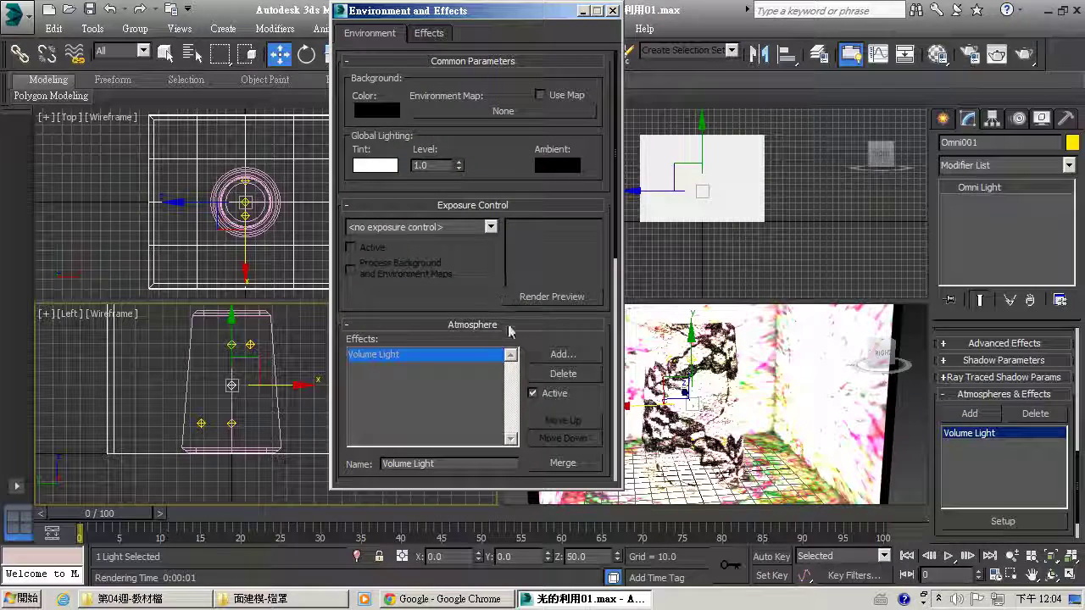
pyautogui.moveTo(517, 325); pyautogui.dragTo(515, 56)
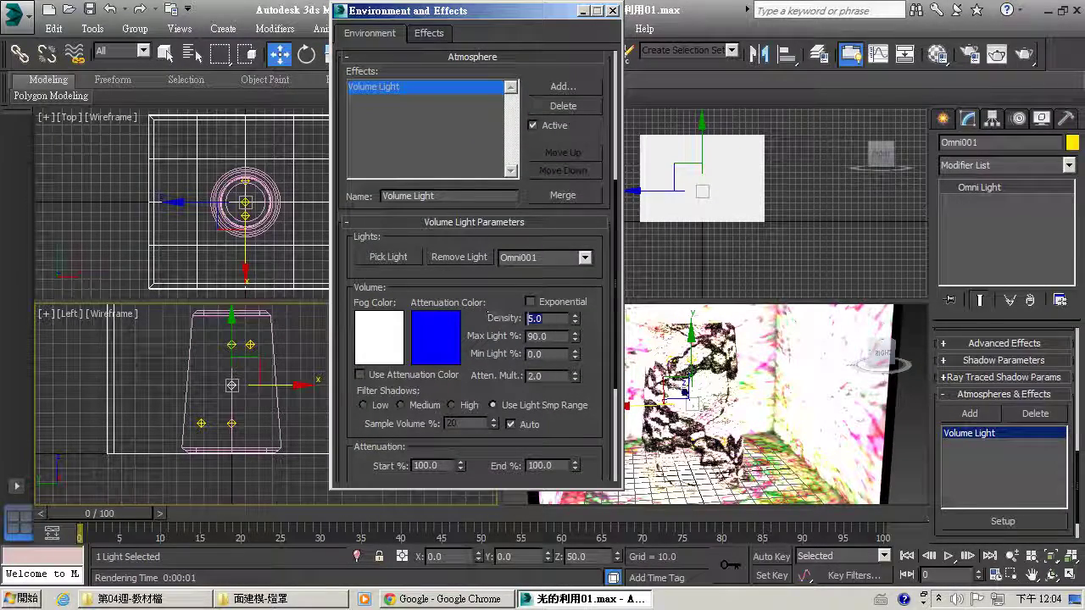
pyautogui.click(556, 318)
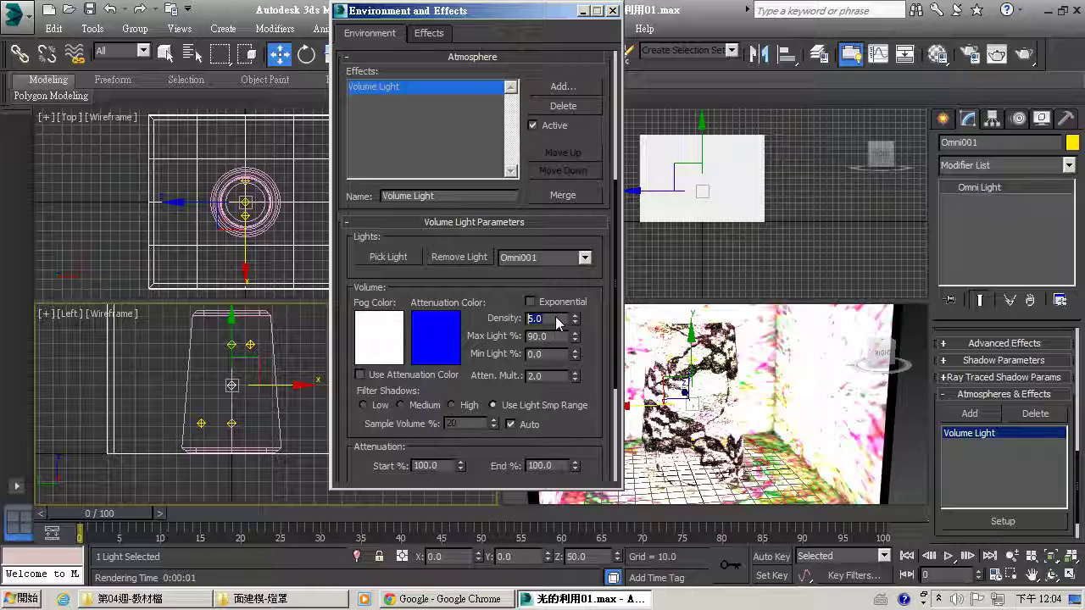
pyautogui.write('2.0')
pyautogui.press('Return')
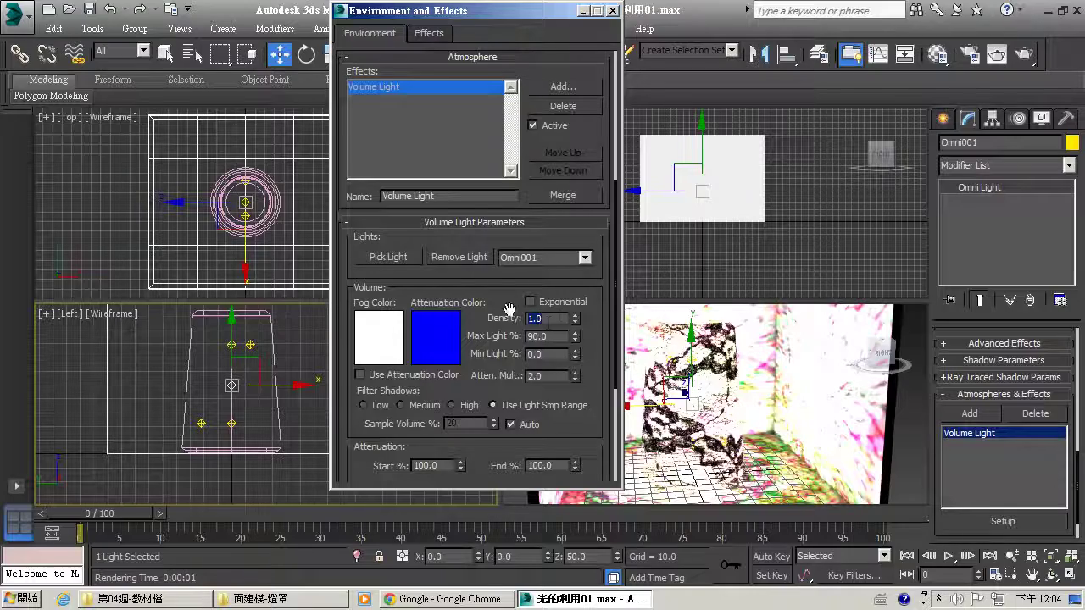
pyautogui.click(794, 419)
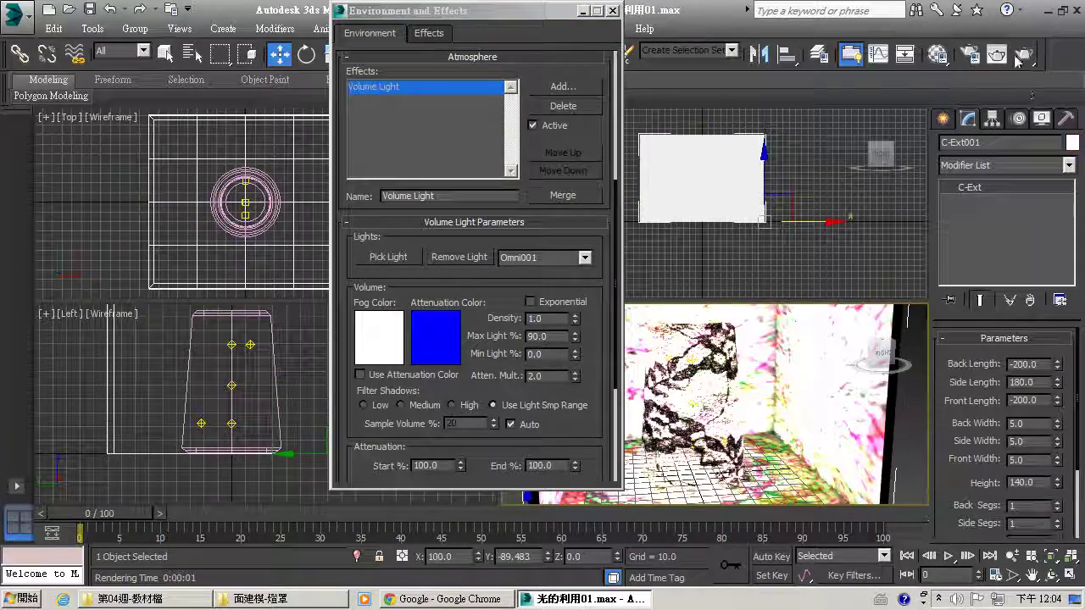
pyautogui.click(1000, 54)
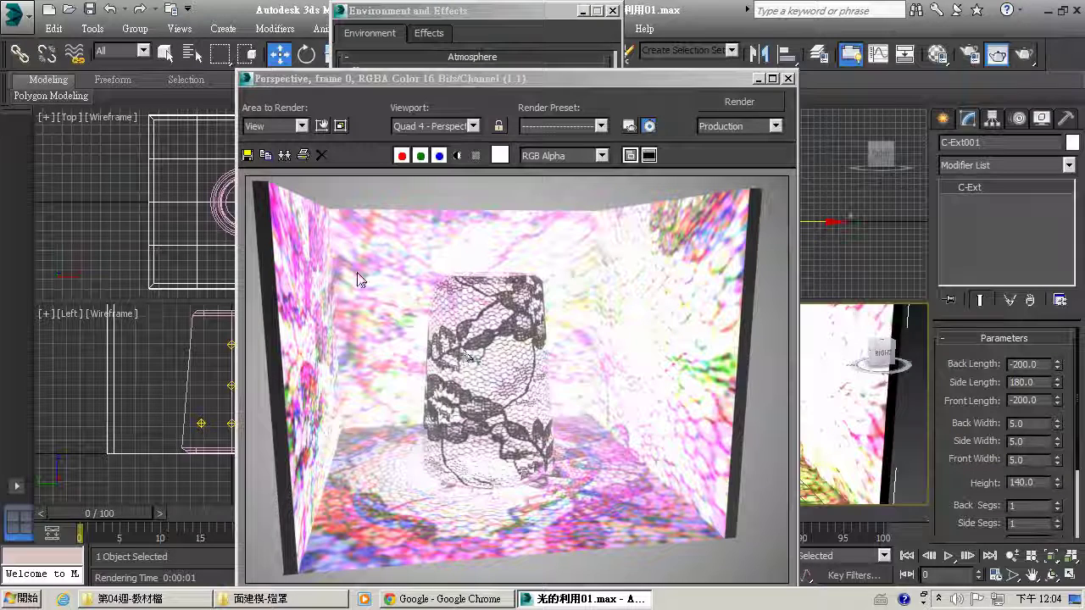
# Step: Set the Volume Light density to 0.5, render the Perspective view again and return to the effect's settings
pyautogui.click(404, 12)
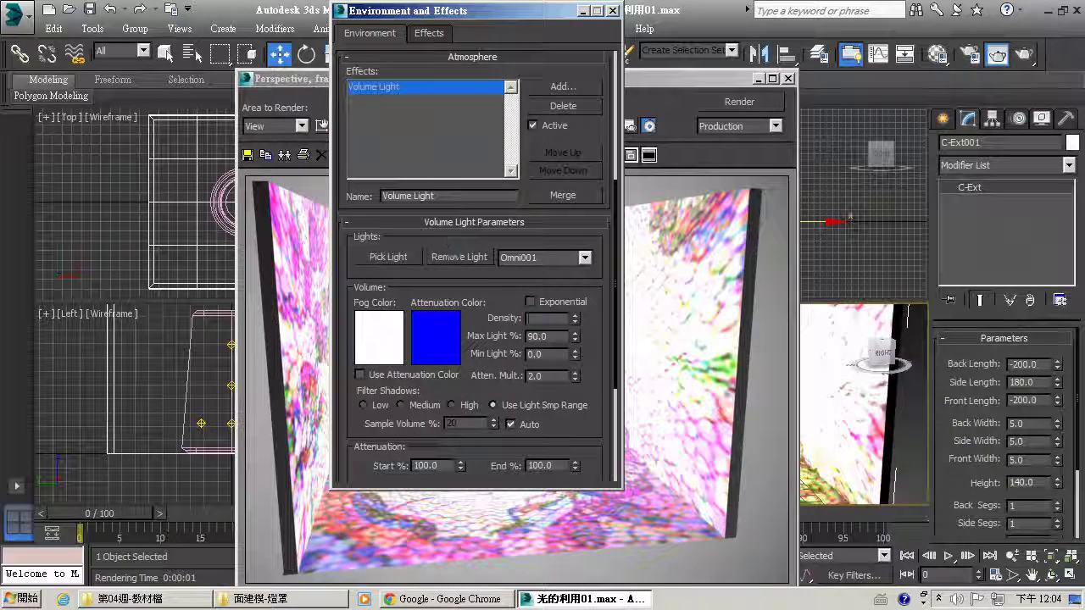
pyautogui.click(536, 318)
pyautogui.write('0.5')
pyautogui.click(672, 286)
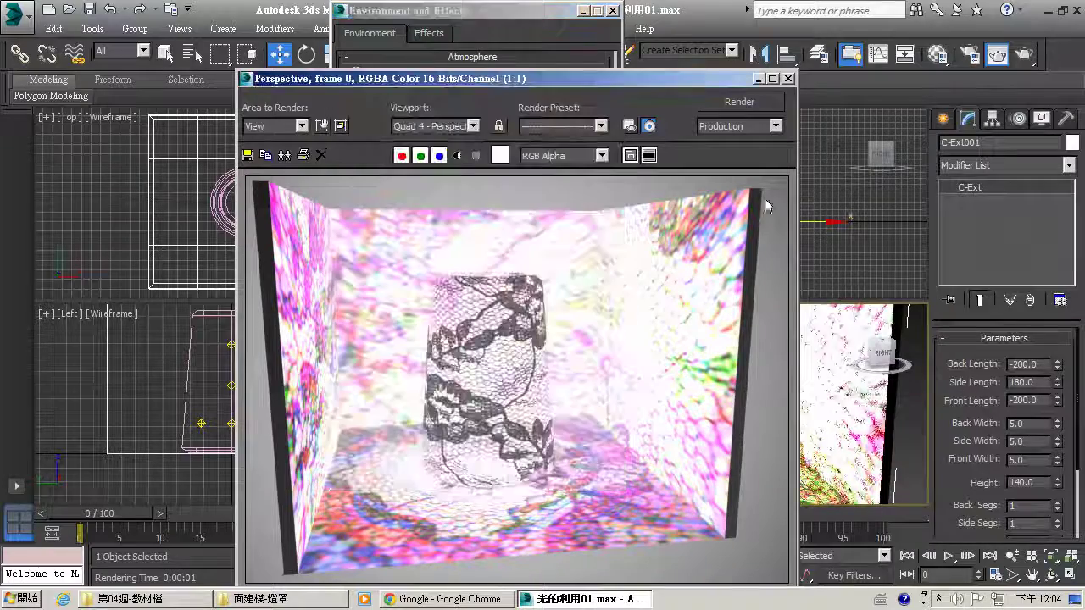
pyautogui.click(1026, 55)
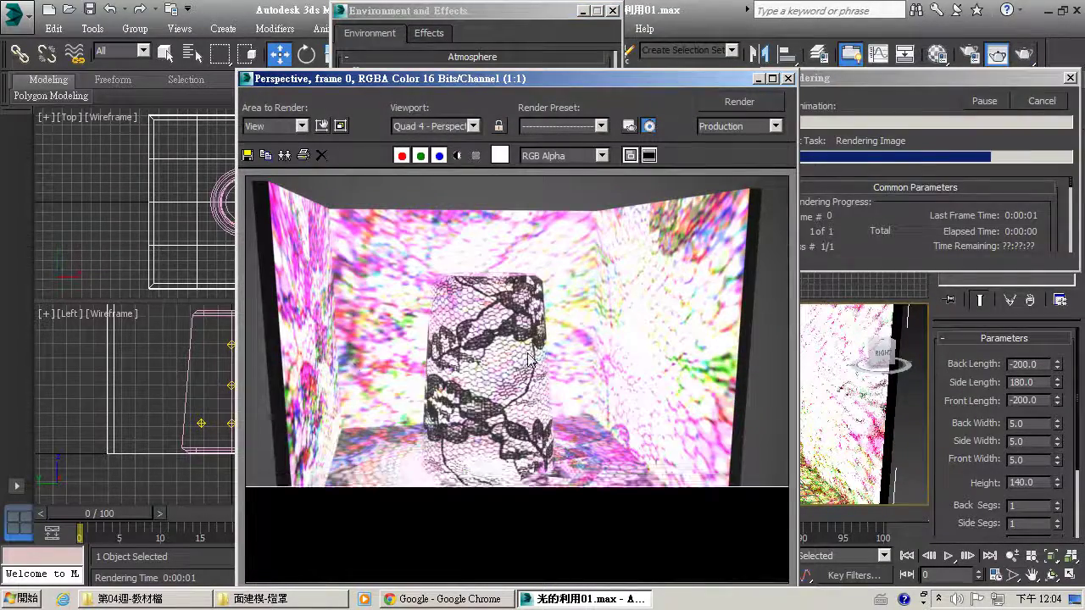
pyautogui.click(415, 30)
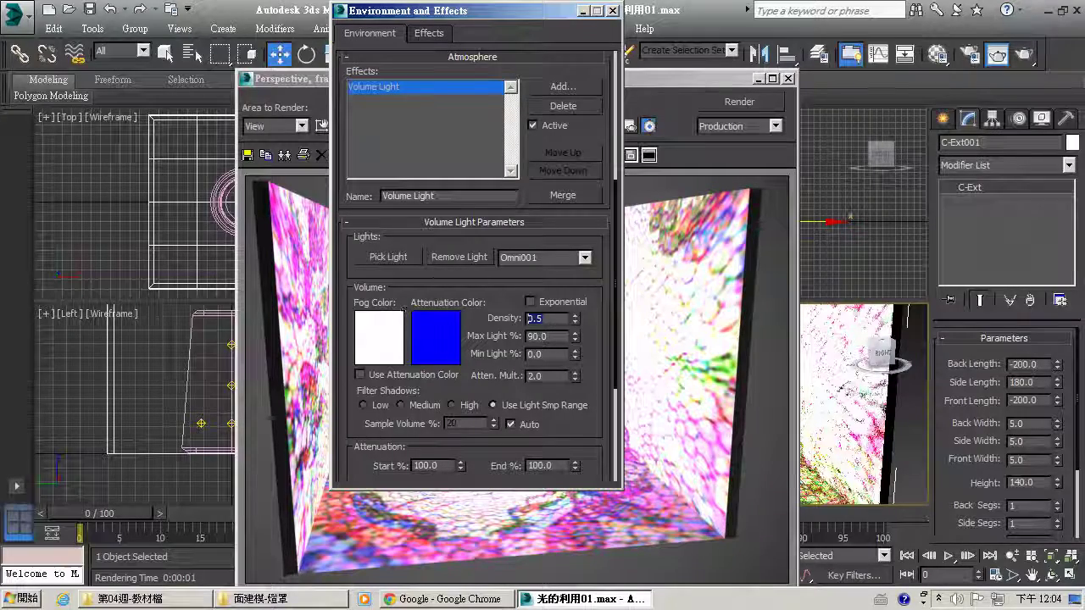
# Step: Render the Perspective view, set the central omni light's Volume Light density to 1.0 and render the view again
pyautogui.click(1026, 56)
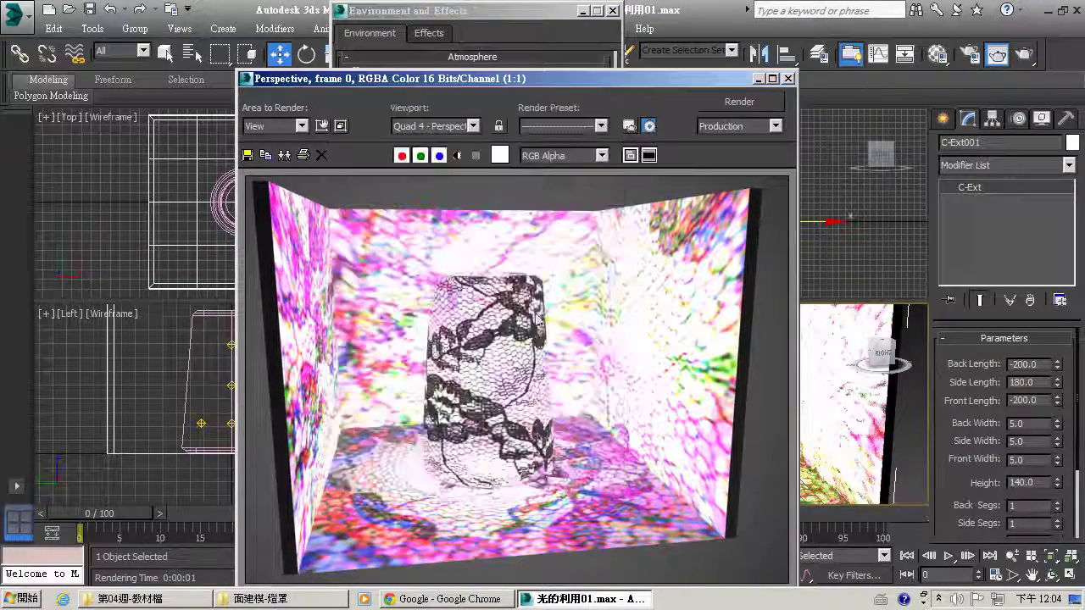
pyautogui.click(1026, 57)
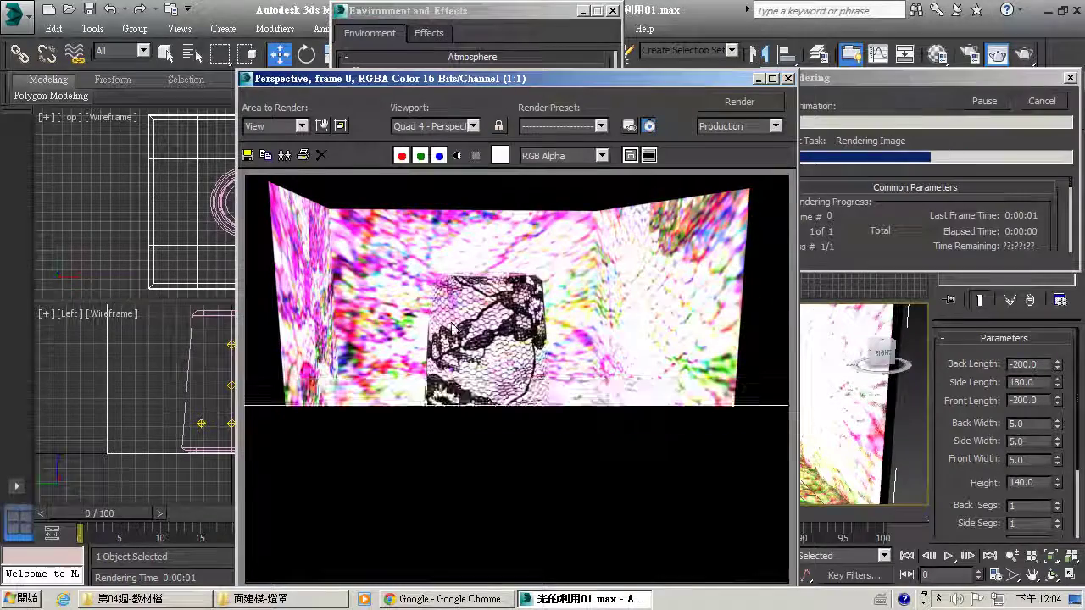
pyautogui.click(436, 30)
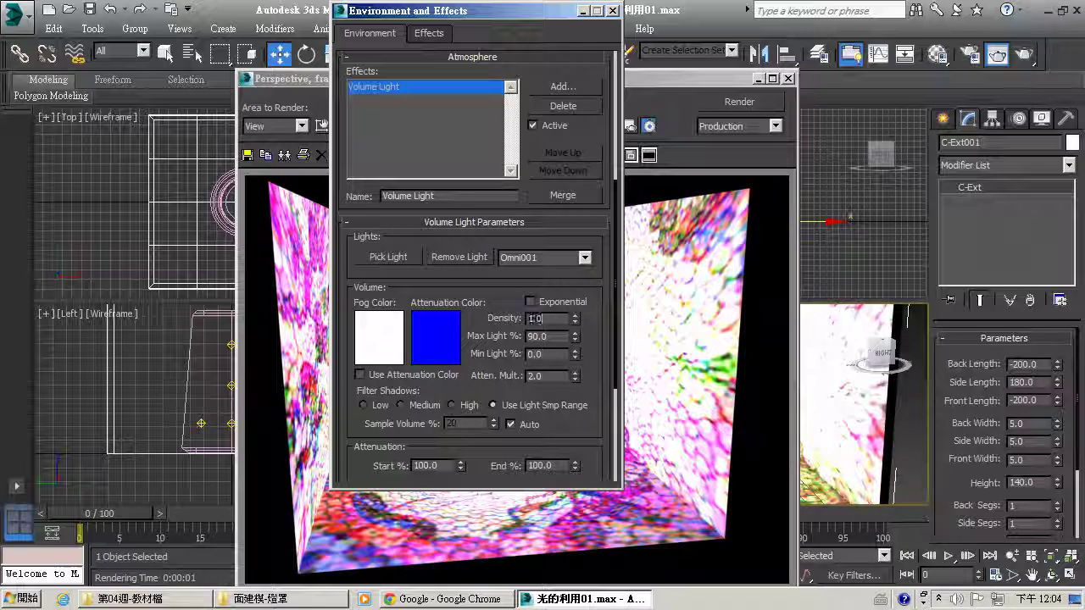
pyautogui.hotkey('shift', 'q')
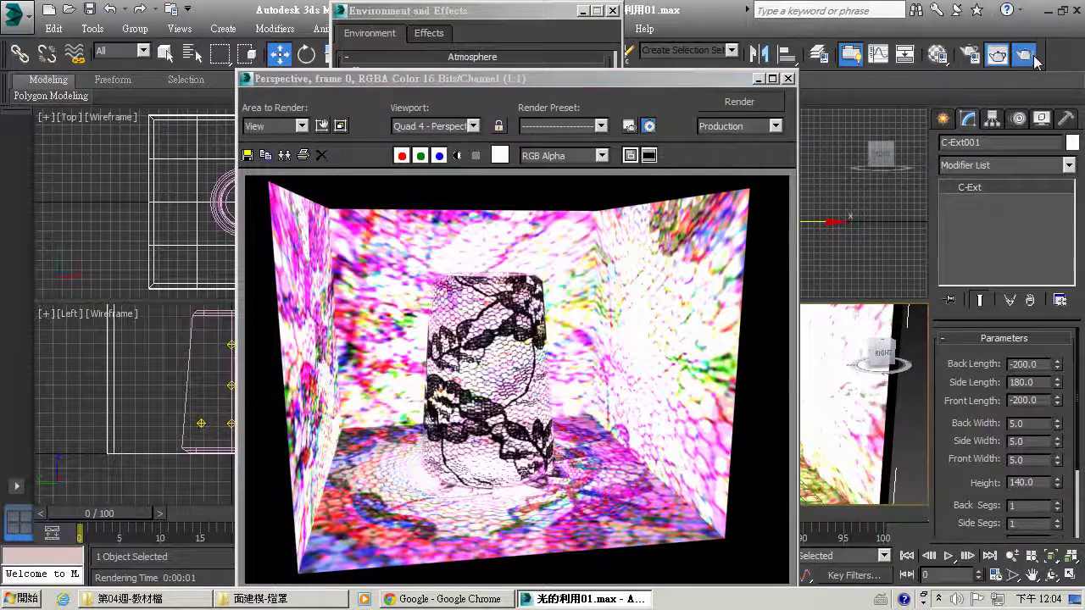
pyautogui.click(1033, 56)
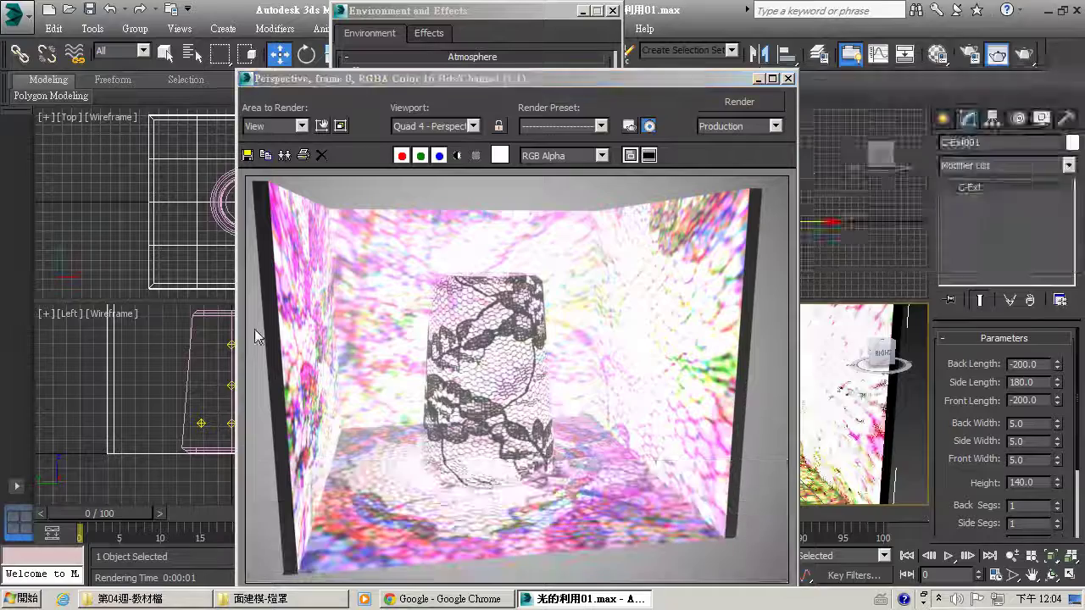
# Step: Change the colour of the omni light at the lampshade's centre to yellow (255, 255, 0) and render the Perspective view
pyautogui.click(230, 386)
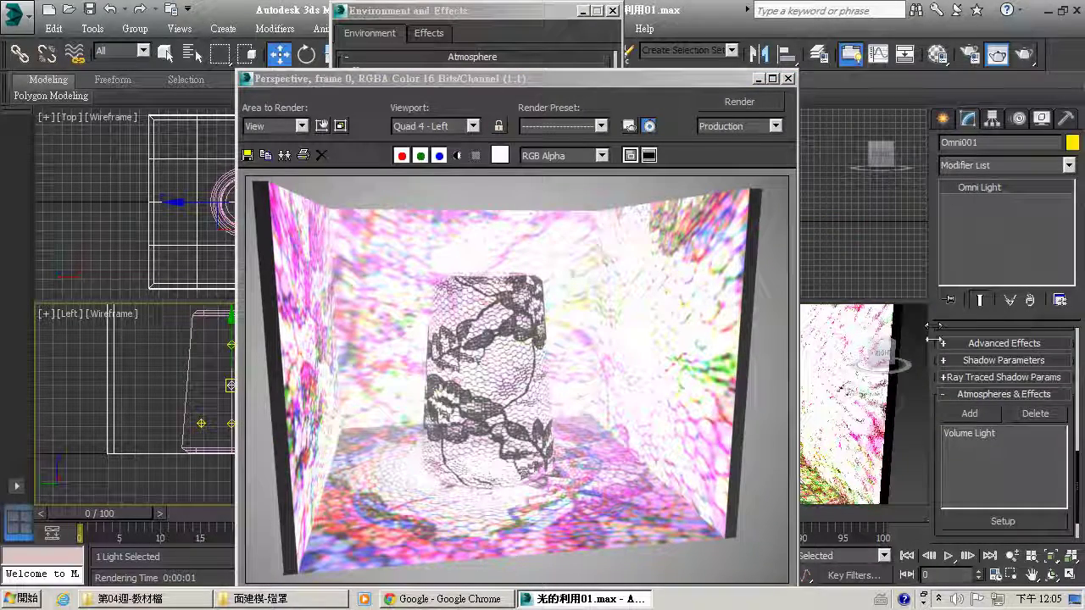
pyautogui.scroll(5, 1000, 390)
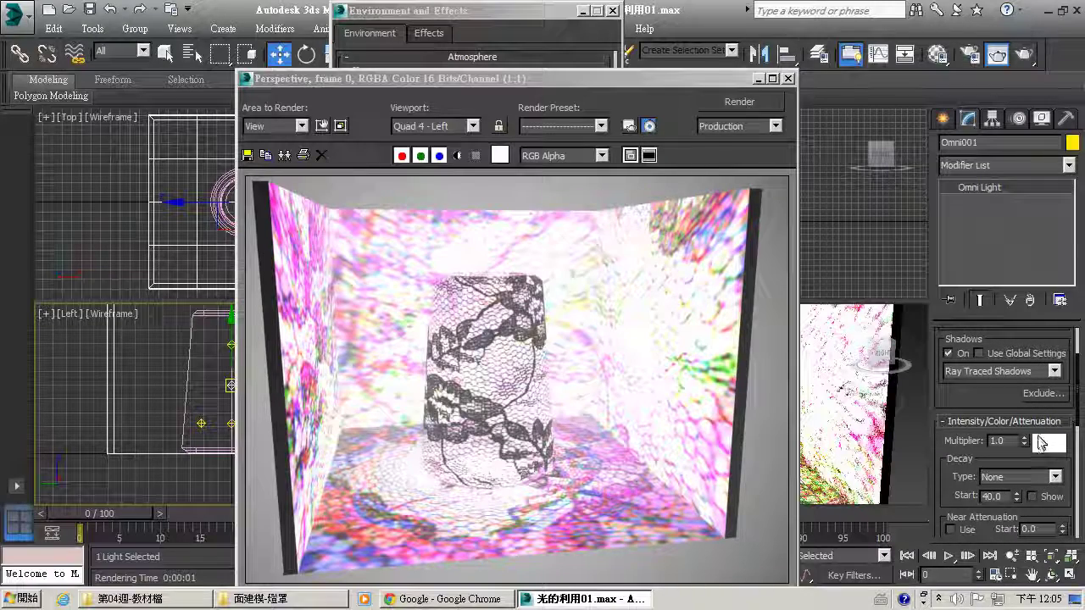
pyautogui.click(1048, 441)
pyautogui.moveTo(626, 135); pyautogui.dragTo(533, 137)
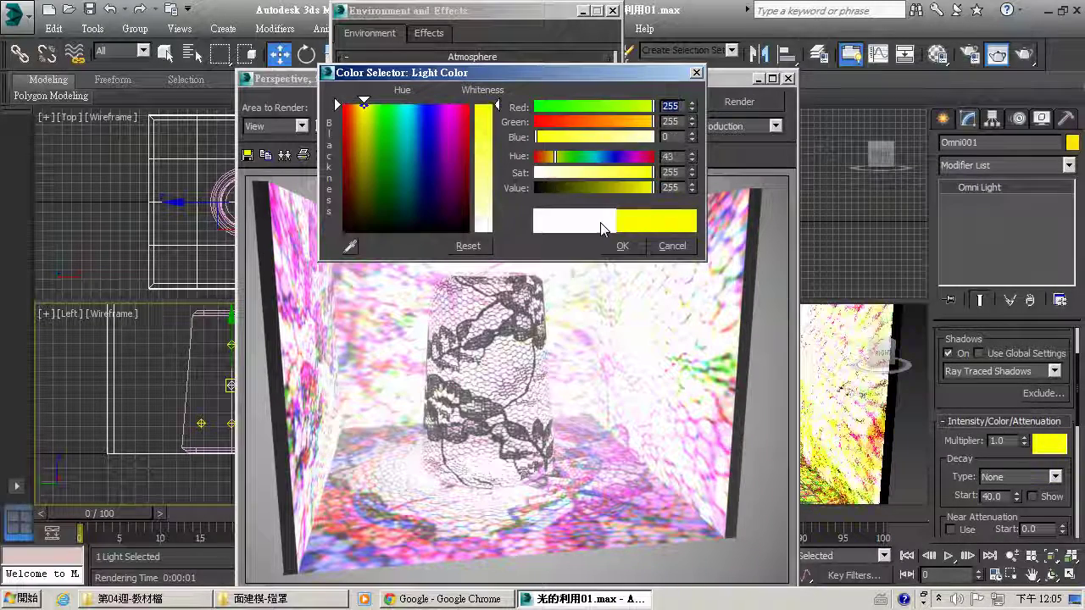
pyautogui.click(622, 246)
pyautogui.click(1026, 56)
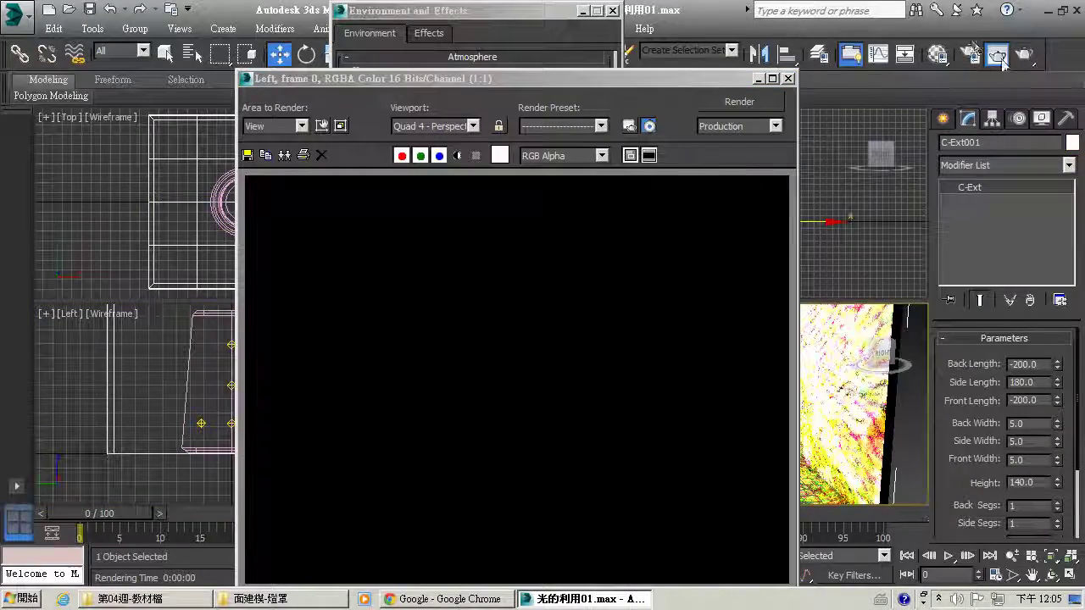
pyautogui.click(1023, 56)
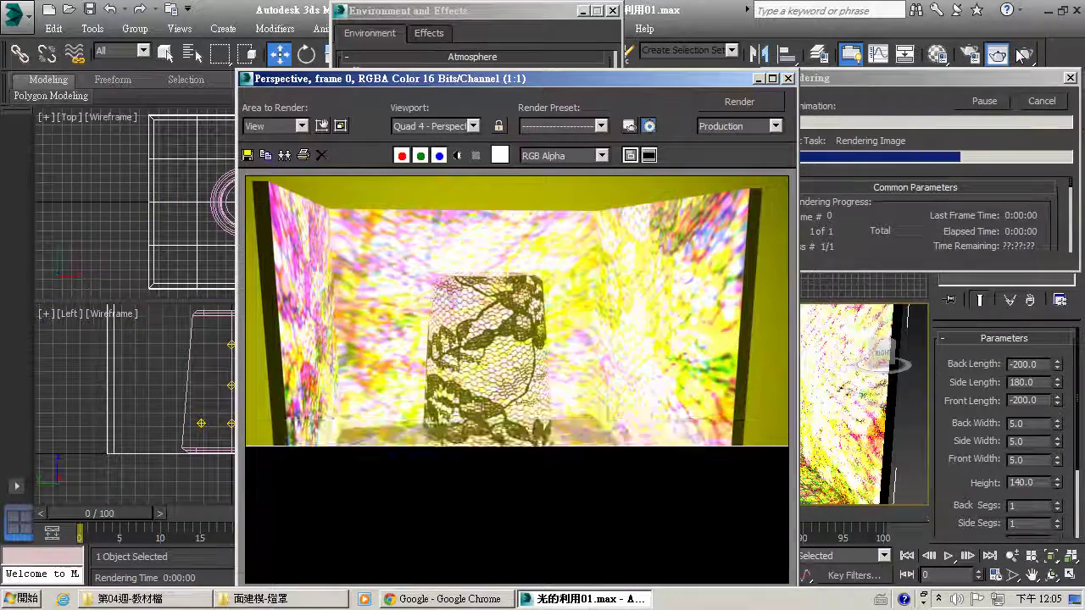